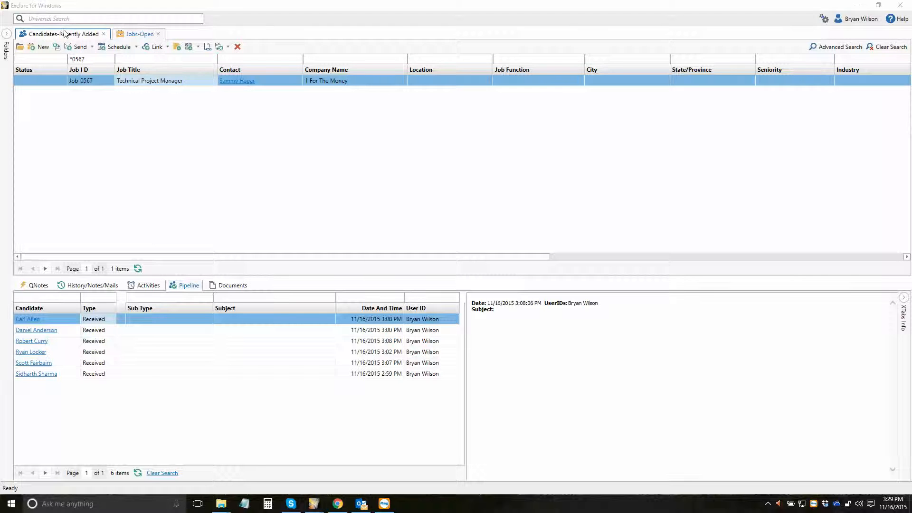
- Open the first candidate's record from the Technical Project Manager job's pipeline, review that candidate's own pipeline with a wider Job Title column, and close the record's view
{"action": "left_click", "coordinate": [131, 84]}
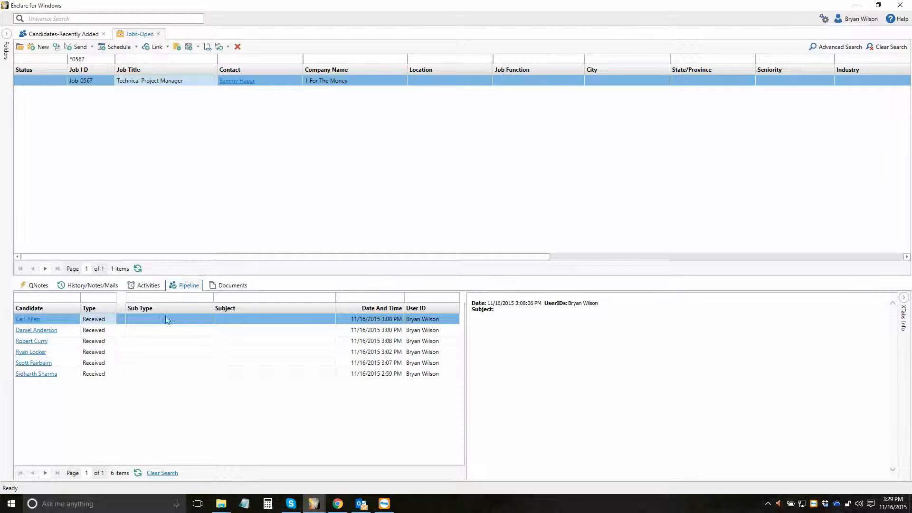
{"action": "left_click", "coordinate": [146, 301]}
{"action": "left_click", "coordinate": [28, 319]}
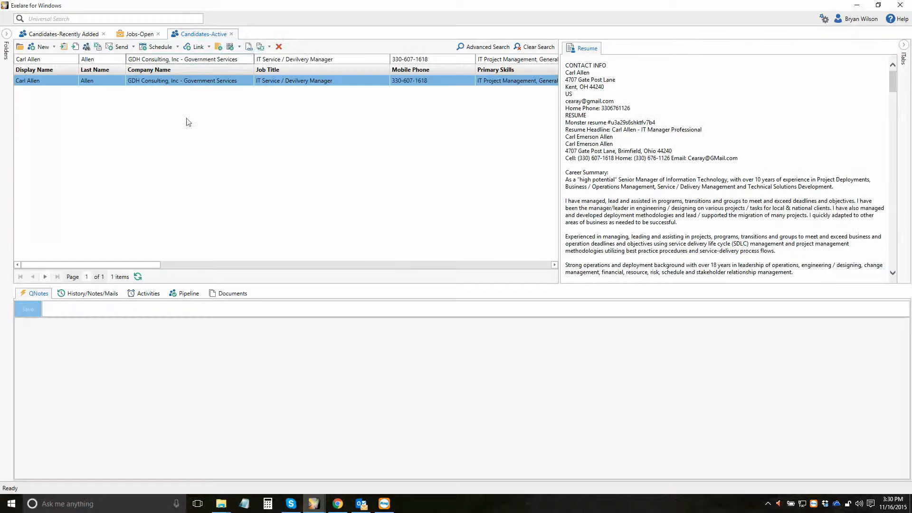
{"action": "left_click", "coordinate": [189, 299]}
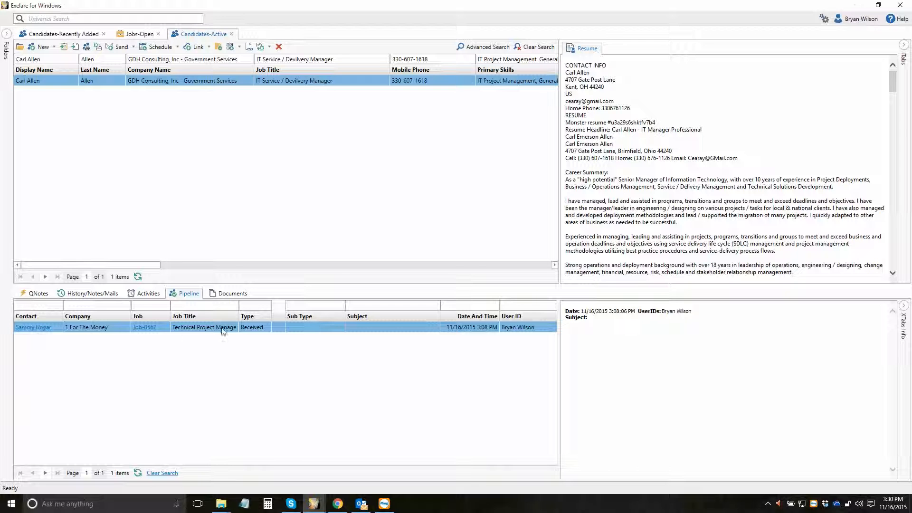
{"action": "left_click_drag", "start_coordinate": [236, 316], "coordinate": [245, 317]}
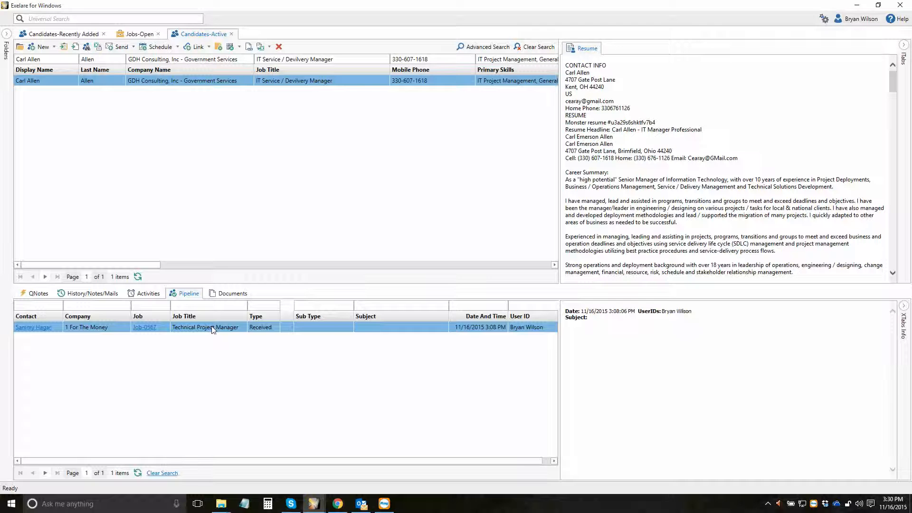
{"action": "left_click", "coordinate": [232, 34]}
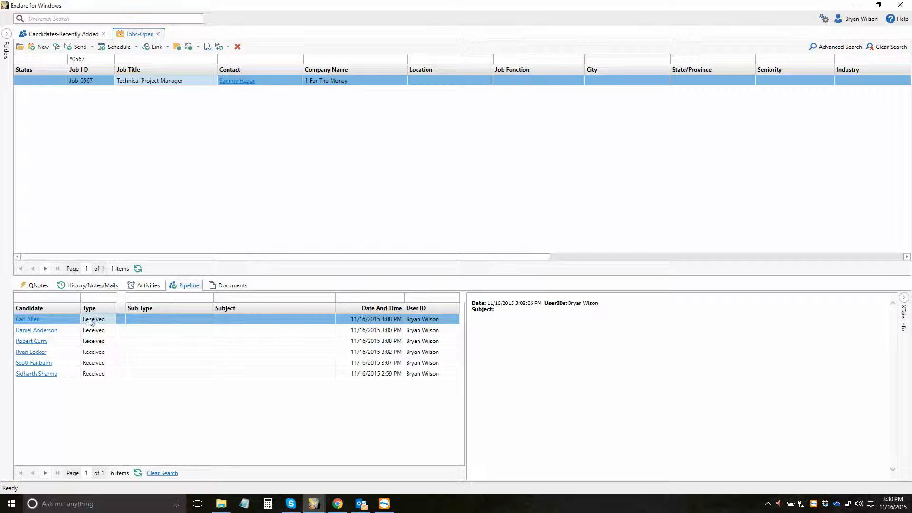
- Start a status entry for the first candidate in the job's pipeline, with sub-type Interview - Phone and subject "Meeting next week"
{"action": "right_click", "coordinate": [146, 321]}
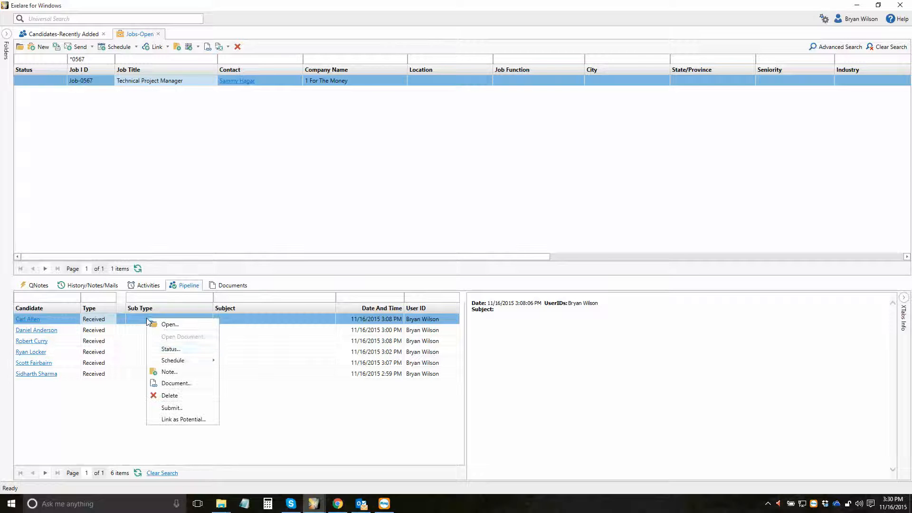
{"action": "left_click", "coordinate": [172, 350]}
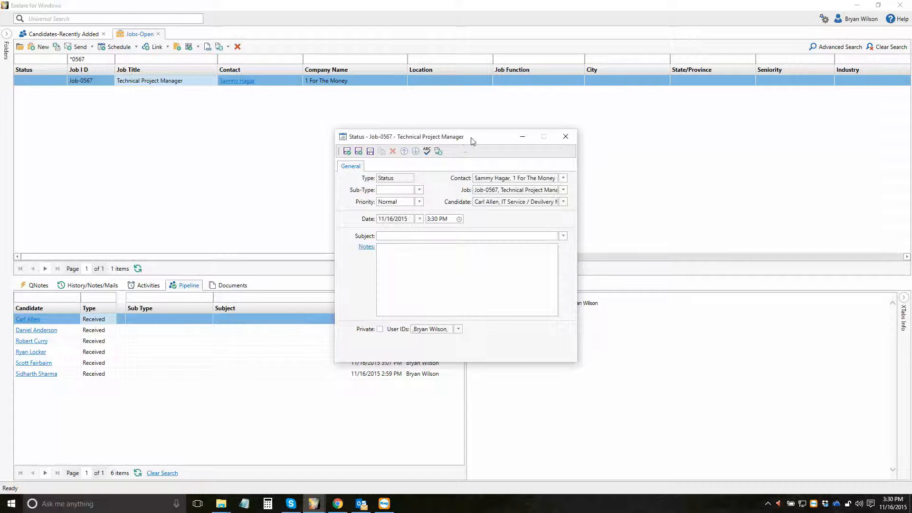
{"action": "left_click_drag", "start_coordinate": [470, 139], "coordinate": [449, 150]}
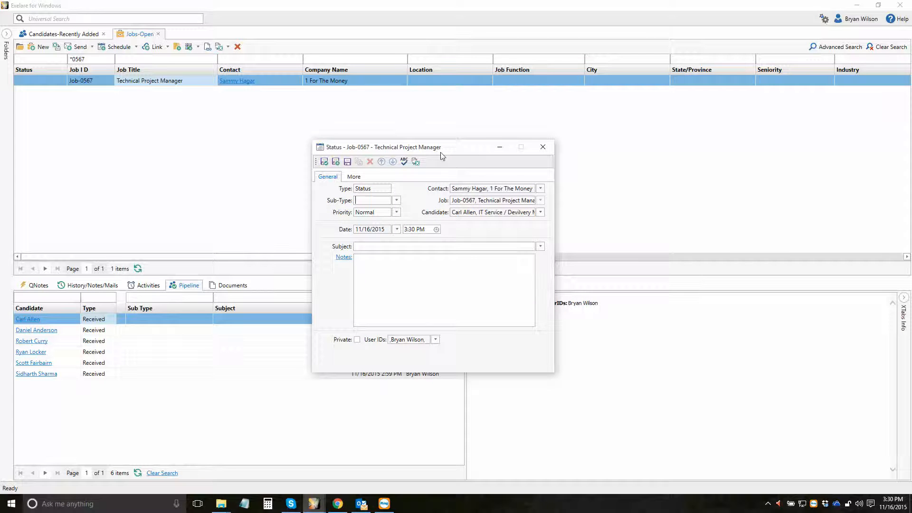
{"action": "left_click_drag", "start_coordinate": [453, 213], "coordinate": [521, 187]}
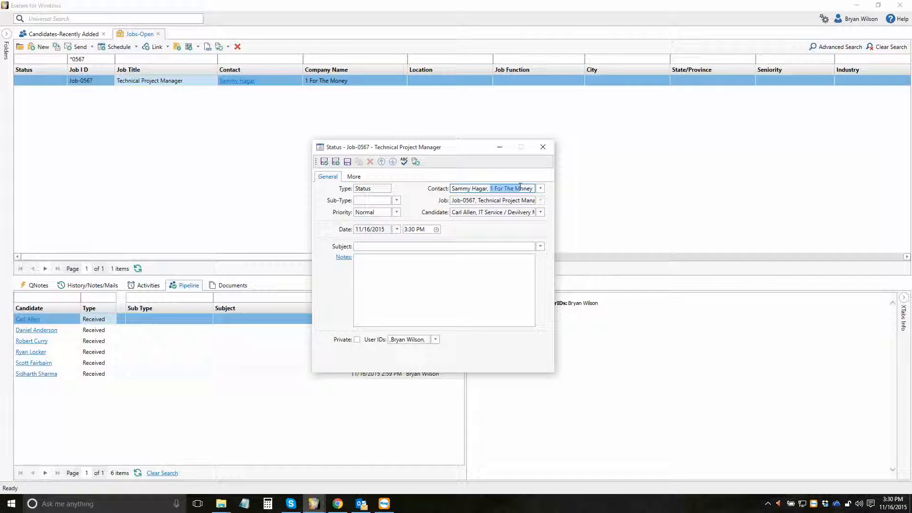
{"action": "left_click", "coordinate": [397, 201]}
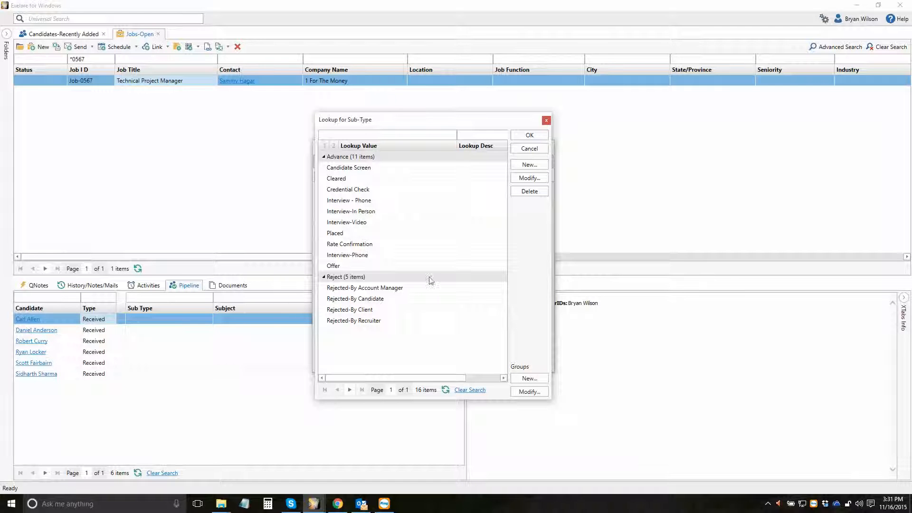
{"action": "double_click", "coordinate": [361, 200]}
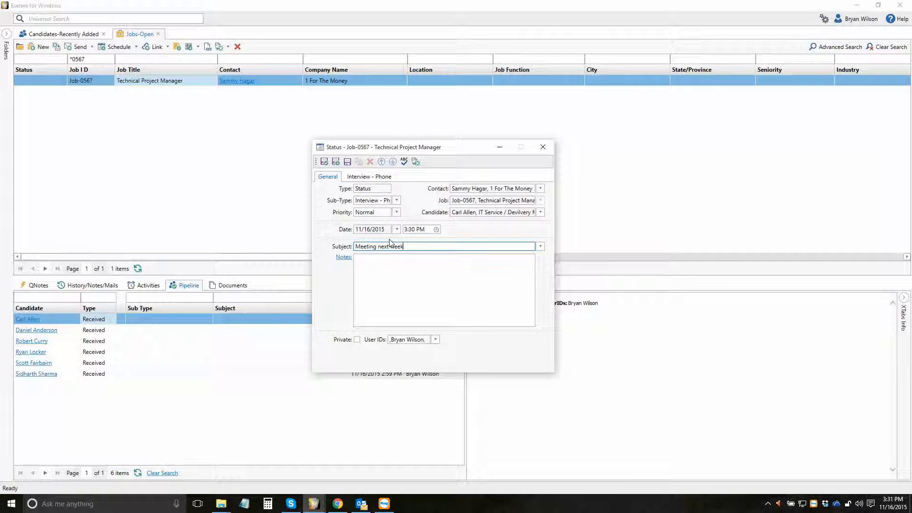
- Add a time-stamped note reading "The whol team will be there." to the status entry and save it
{"action": "left_click", "coordinate": [346, 257]}
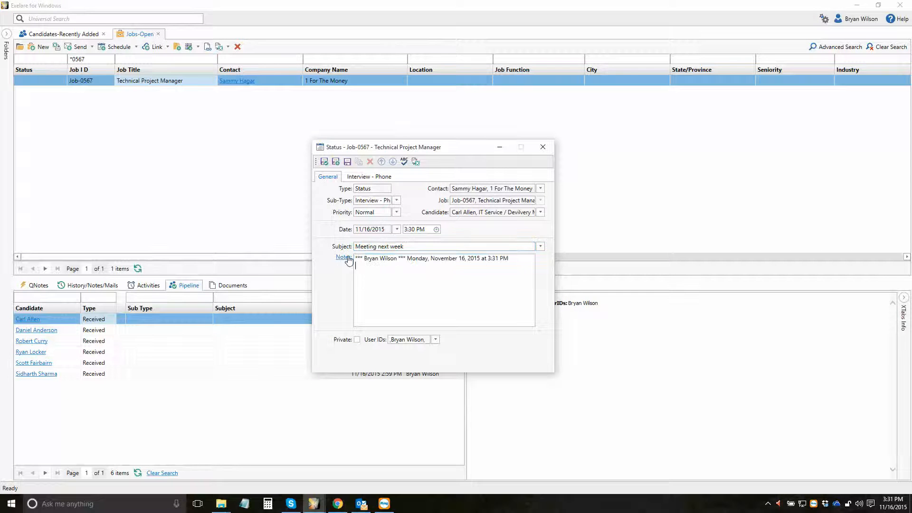
{"action": "type", "text": "The whol team will be there."}
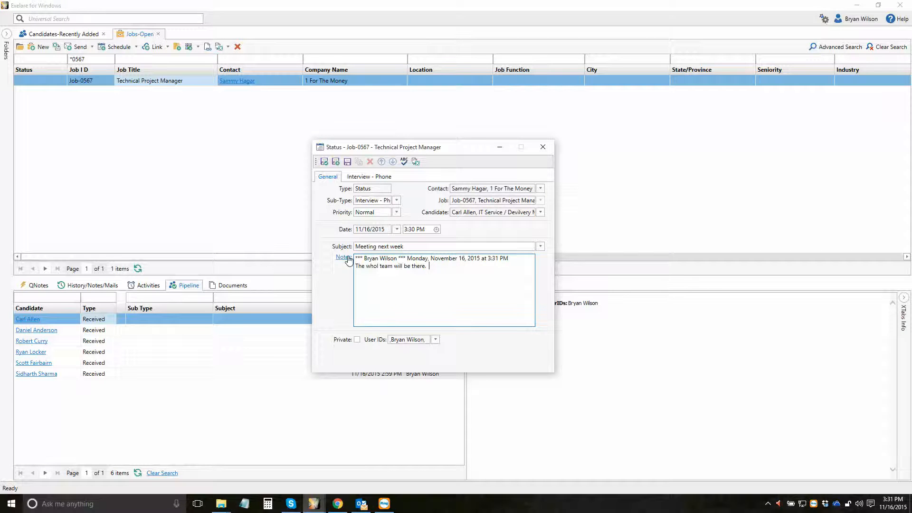
{"action": "left_click", "coordinate": [324, 162]}
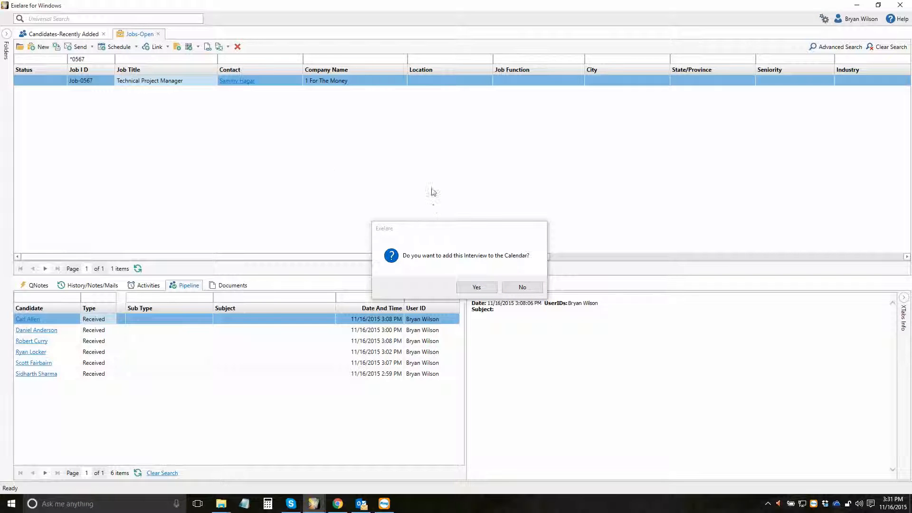
- Add the interview to the calendar with a start of 11/17/2015 at 2:00 PM, and save it
{"action": "left_click", "coordinate": [484, 290]}
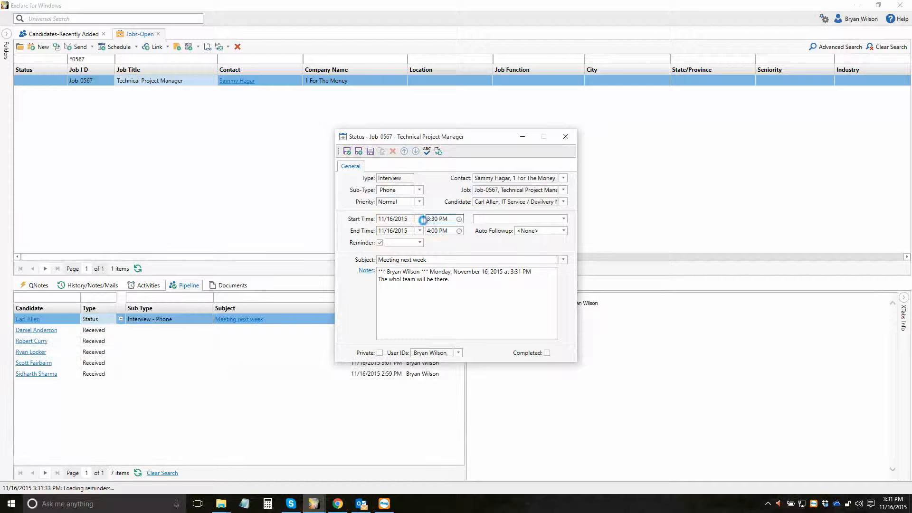
{"action": "left_click", "coordinate": [420, 219]}
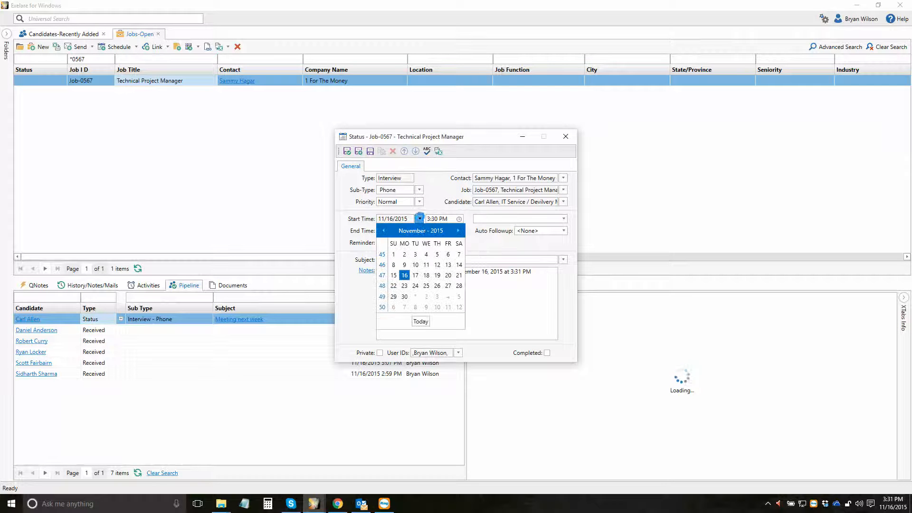
{"action": "left_click", "coordinate": [415, 275]}
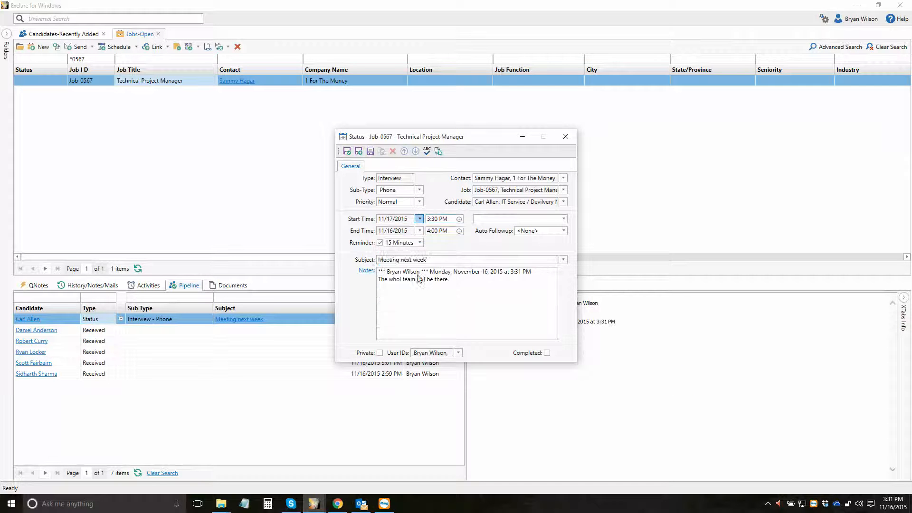
{"action": "left_click", "coordinate": [459, 218]}
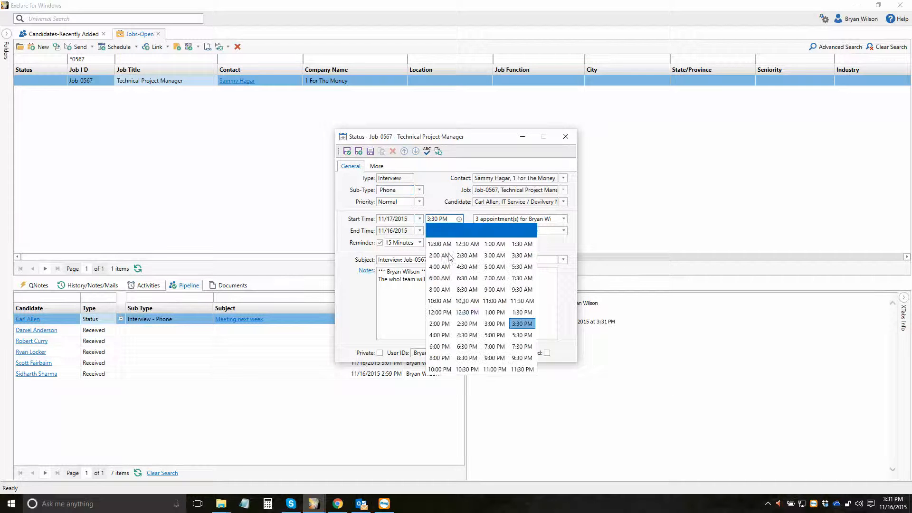
{"action": "left_click", "coordinate": [439, 323]}
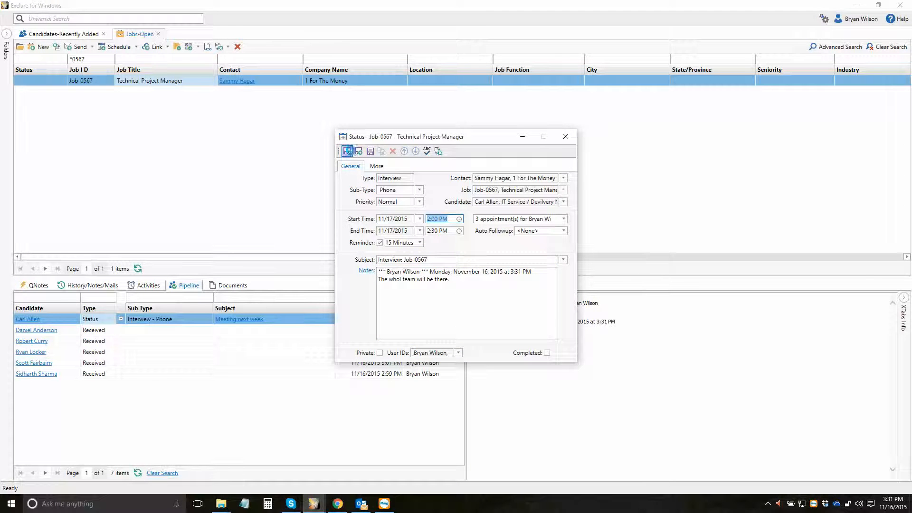
{"action": "left_click", "coordinate": [348, 152]}
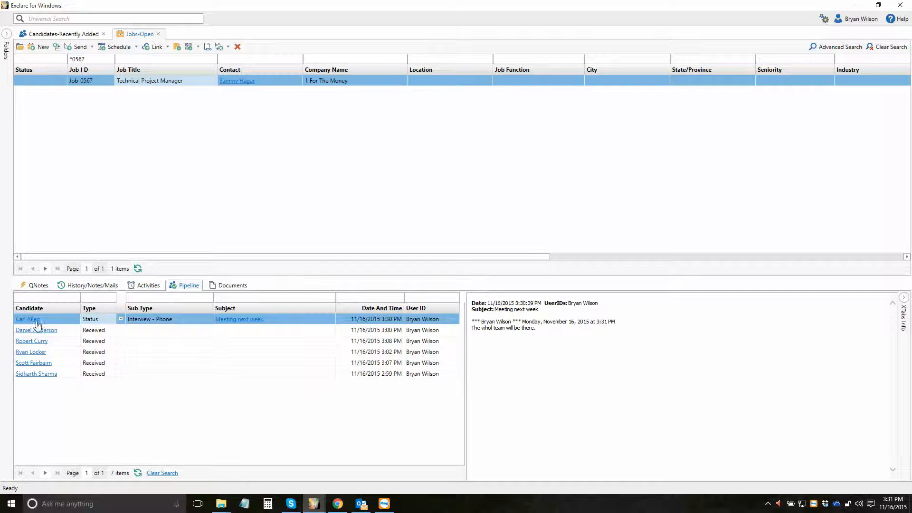
- Expand the first candidate's pipeline history, review the Received and Interview - Phone entries, and collapse it again
{"action": "left_click", "coordinate": [121, 320]}
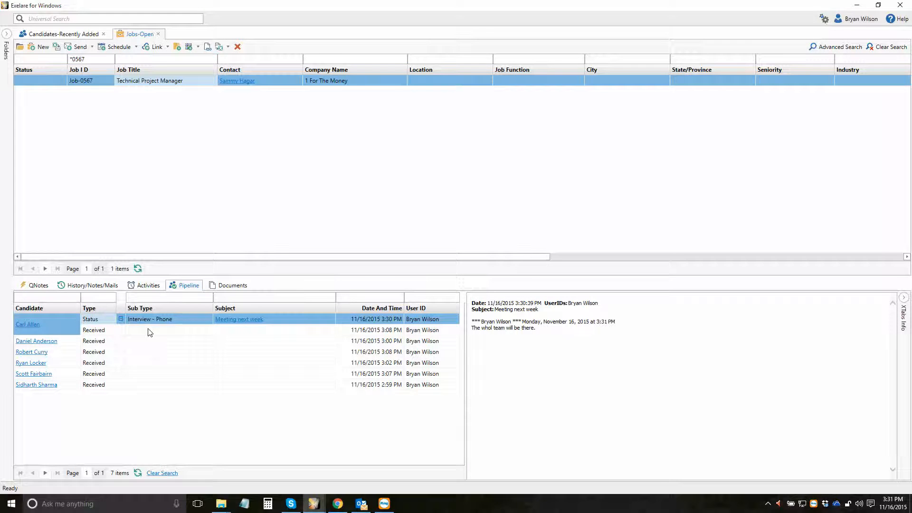
{"action": "left_click", "coordinate": [148, 331]}
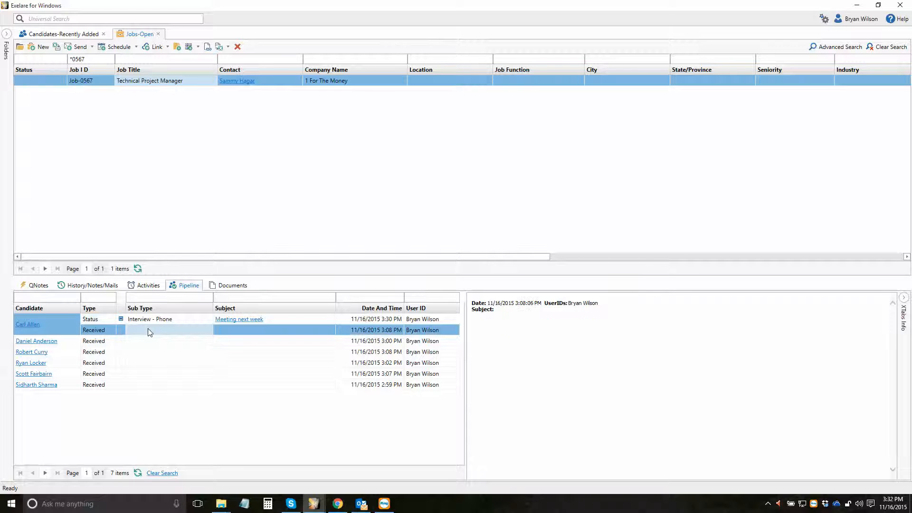
{"action": "left_click", "coordinate": [150, 317]}
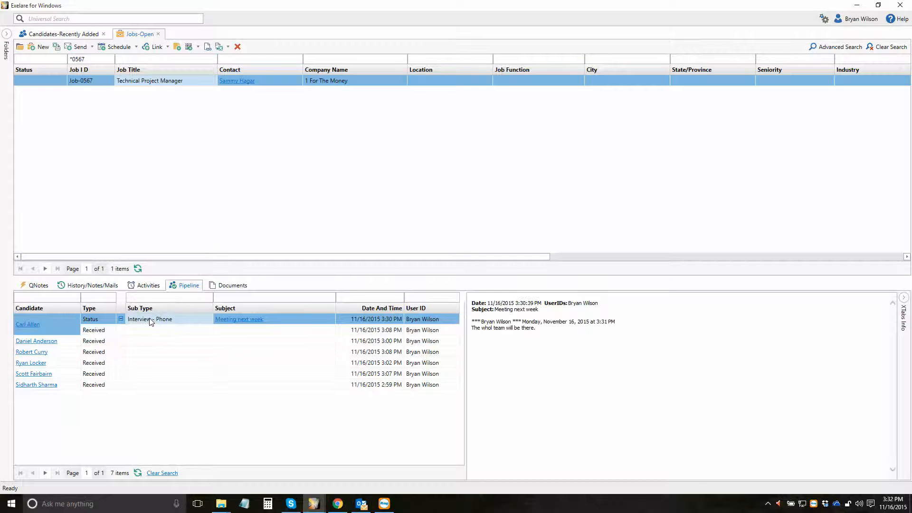
{"action": "left_click", "coordinate": [121, 319]}
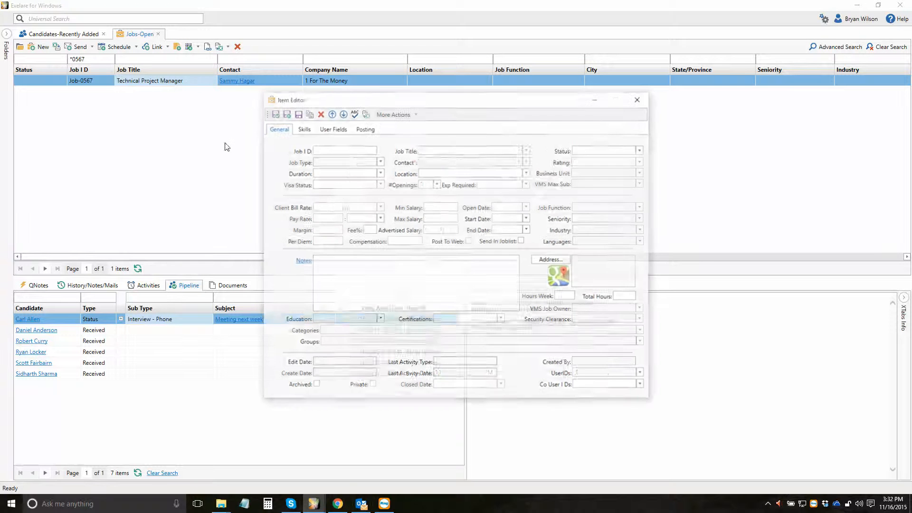
- Copy the Job ID from the Technical Project Manager job record and close the record
{"action": "left_click_drag", "start_coordinate": [338, 150], "coordinate": [327, 146]}
{"action": "right_click", "coordinate": [327, 149]}
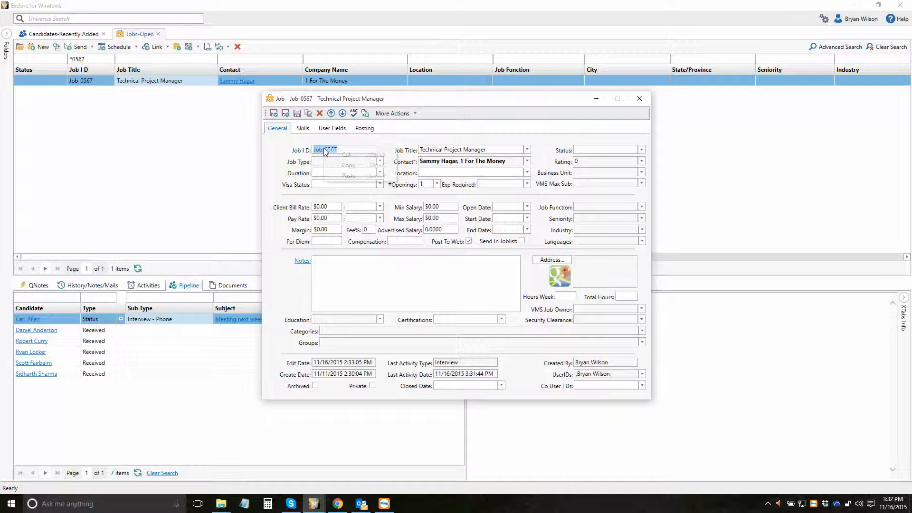
{"action": "left_click", "coordinate": [354, 169]}
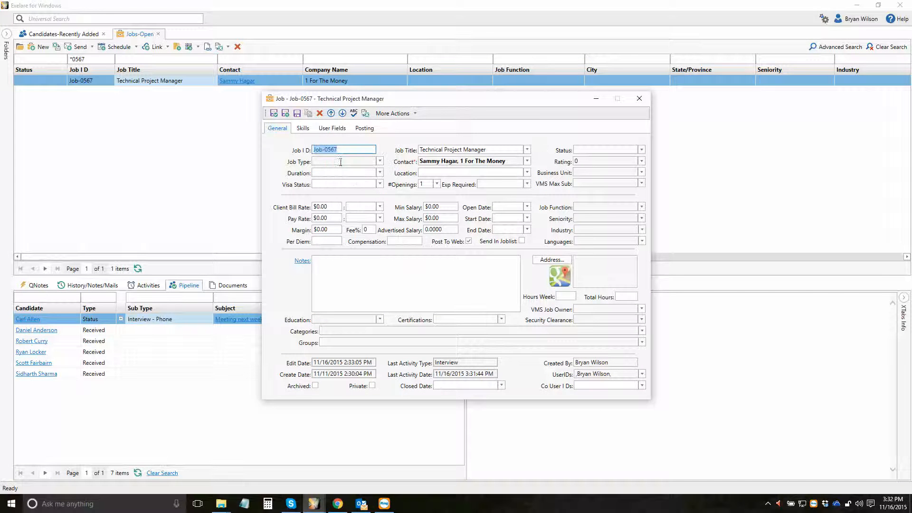
{"action": "left_click", "coordinate": [639, 98]}
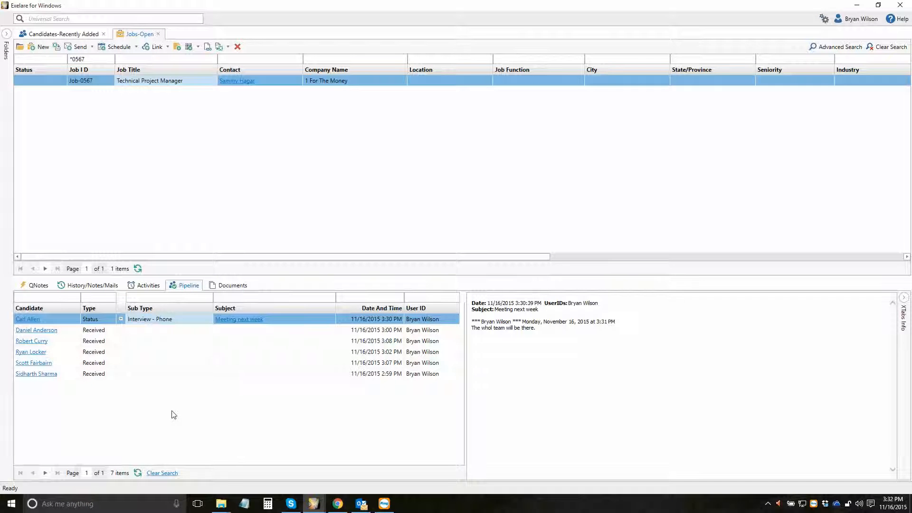
- Show the dynamic Pipeline view for Candidates and filter its Job column by Job-0567
{"action": "left_click", "coordinate": [7, 34]}
{"action": "left_click", "coordinate": [18, 77]}
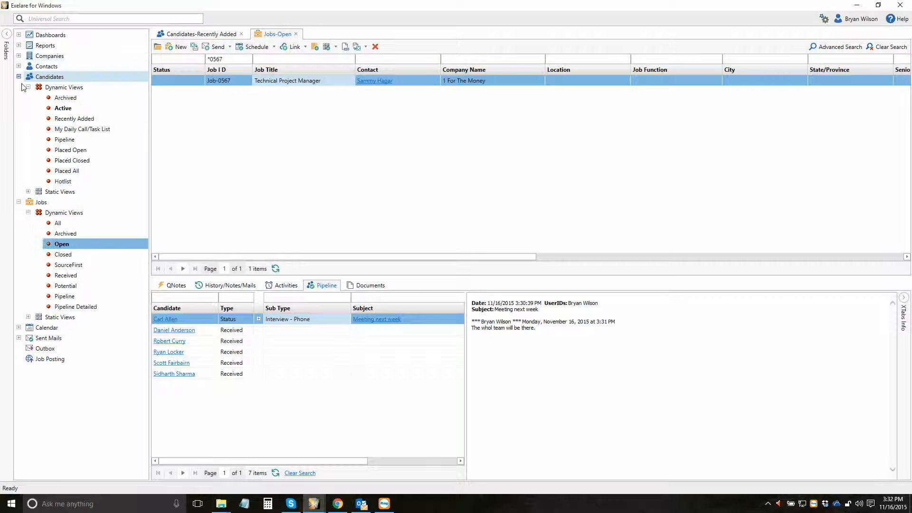
{"action": "left_click", "coordinate": [76, 142]}
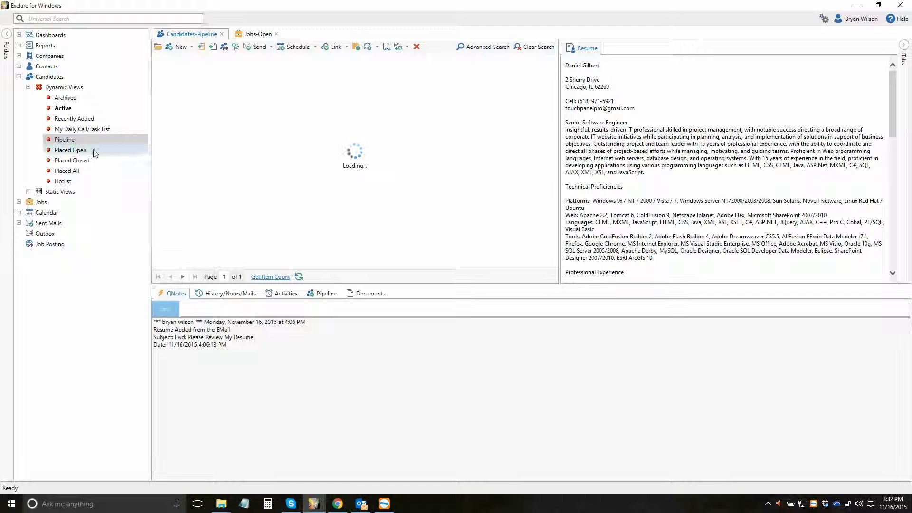
{"action": "left_click", "coordinate": [8, 34]}
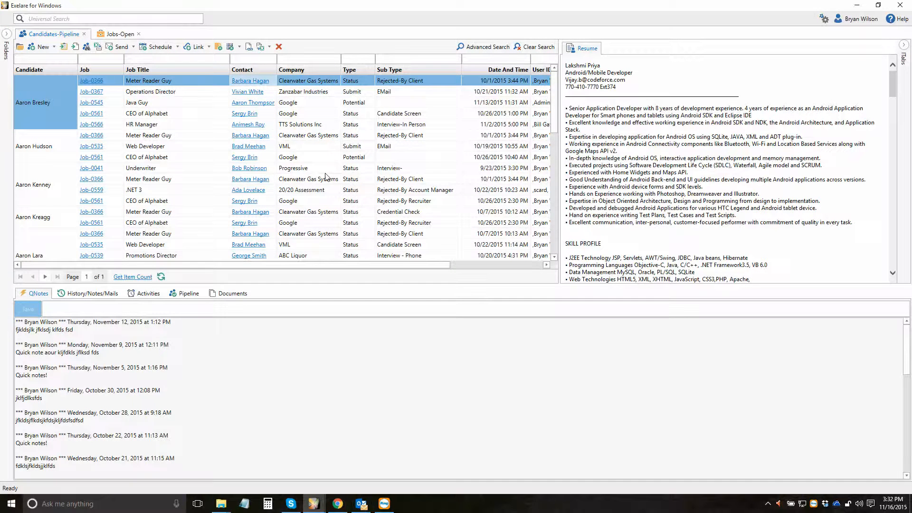
{"action": "left_click", "coordinate": [105, 60]}
{"action": "left_click", "coordinate": [134, 93]}
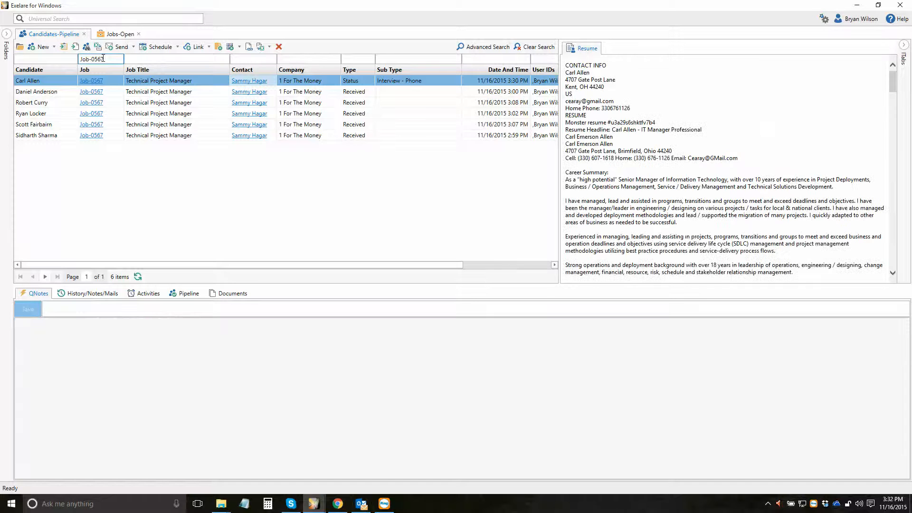
- Compare the open job's pipeline with the filtered candidate pipeline, and view the second and third candidates' entries
{"action": "left_click", "coordinate": [337, 302]}
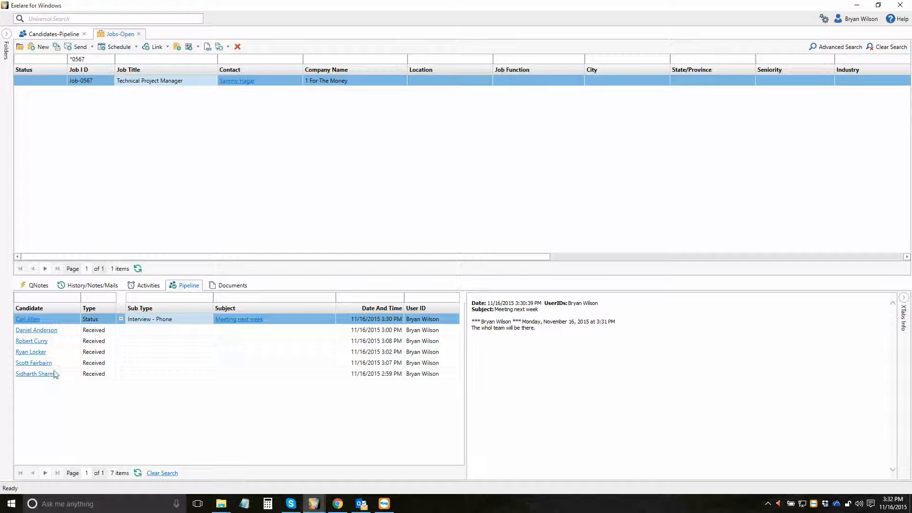
{"action": "left_click", "coordinate": [58, 36]}
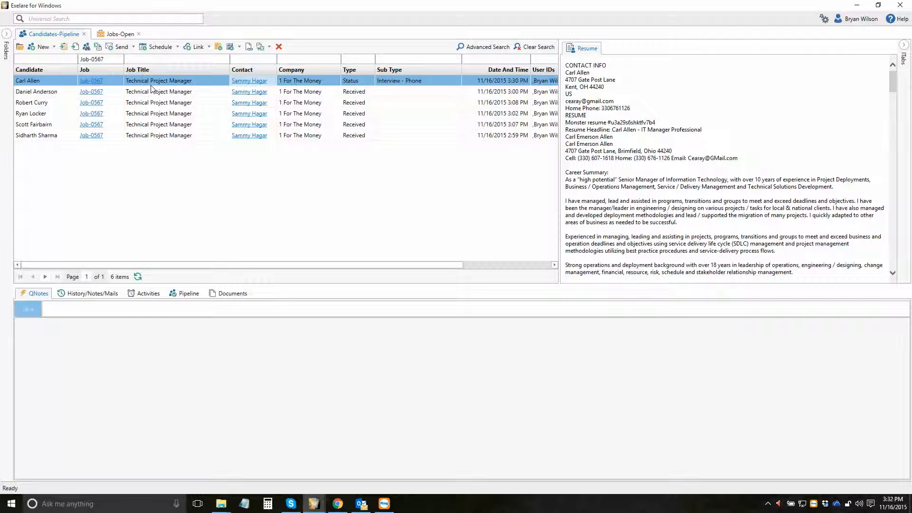
{"action": "left_click", "coordinate": [349, 95]}
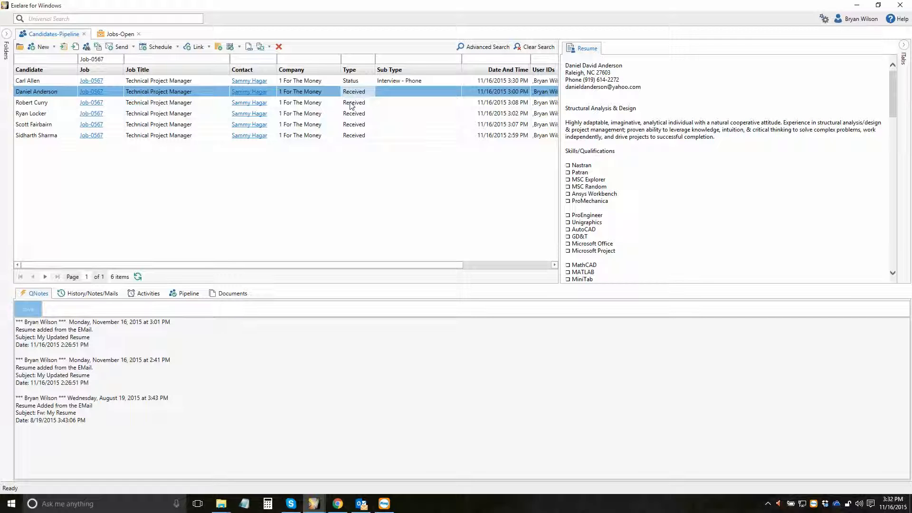
{"action": "left_click", "coordinate": [351, 105]}
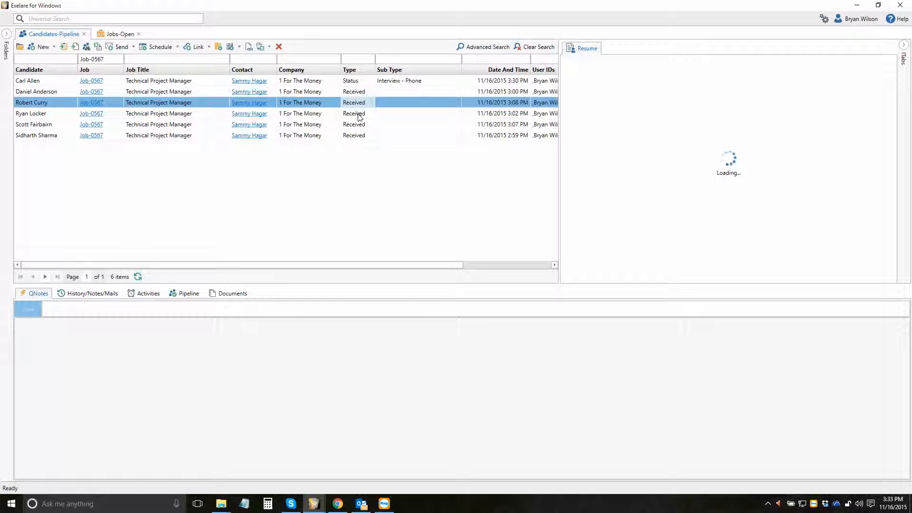
- Start submitting the second candidate's resume to the Technical Project Manager job, filtering the job titles by "technical proj"
{"action": "left_click", "coordinate": [359, 94]}
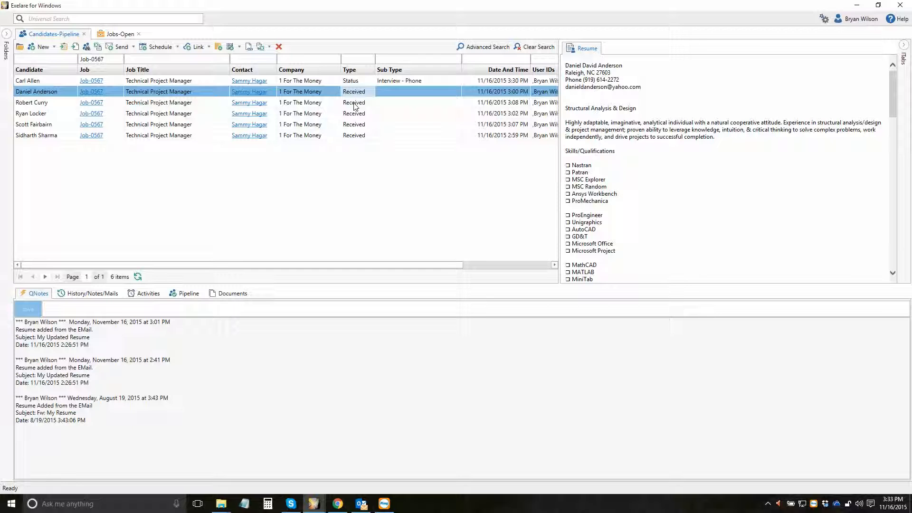
{"action": "left_click", "coordinate": [134, 47]}
{"action": "mouse_move", "coordinate": [142, 129]}
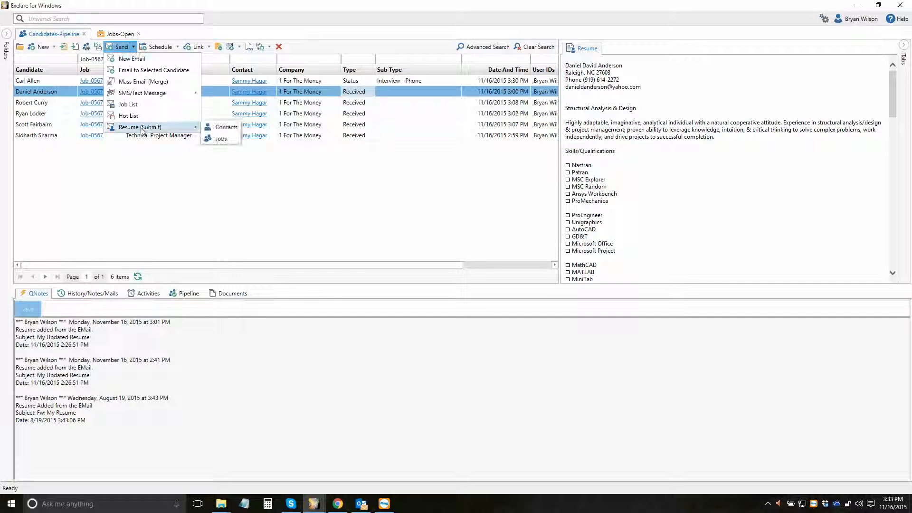
{"action": "left_click", "coordinate": [221, 139]}
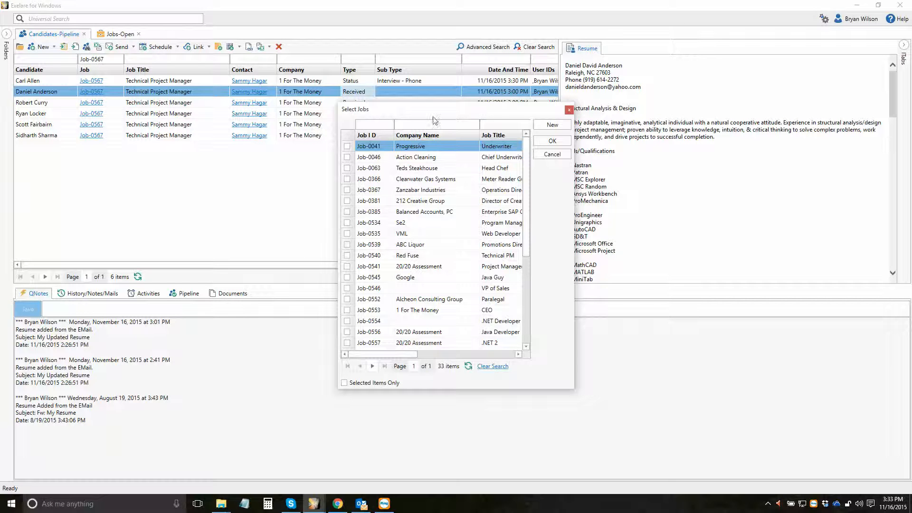
{"action": "left_click", "coordinate": [502, 125]}
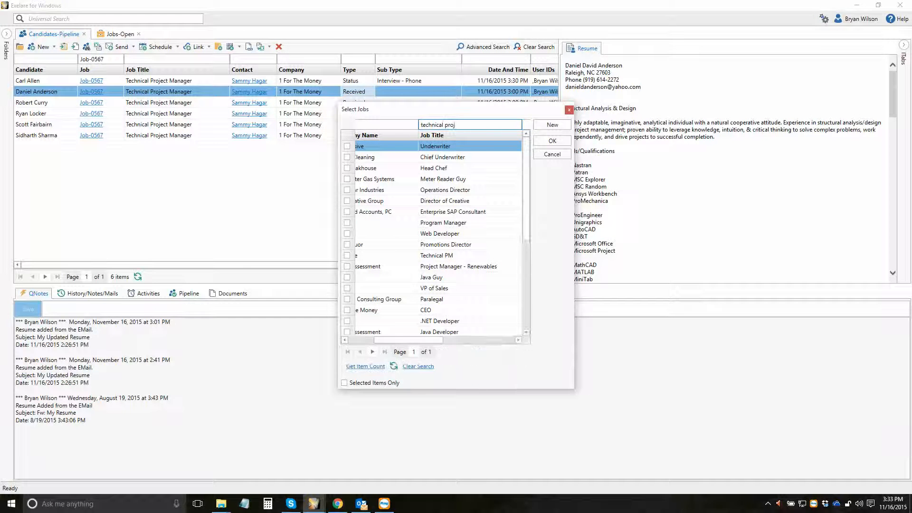
{"action": "left_click", "coordinate": [347, 146]}
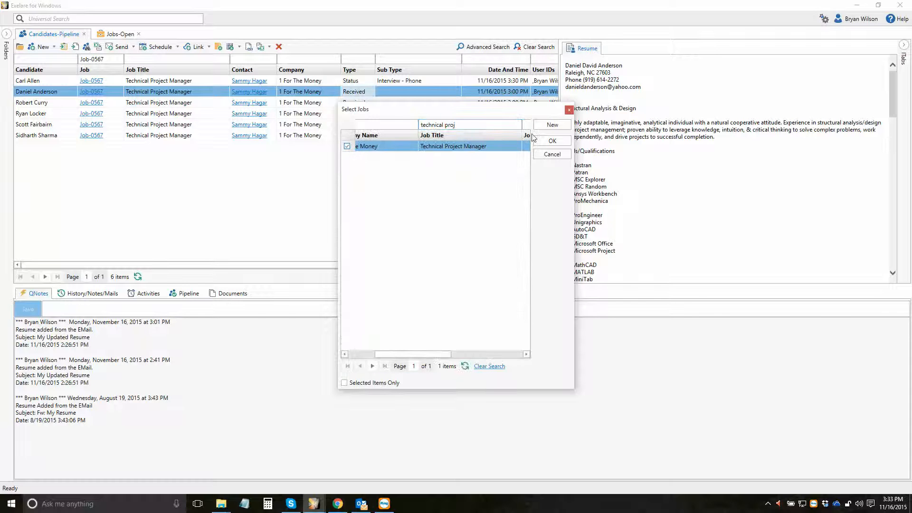
{"action": "left_click", "coordinate": [552, 140]}
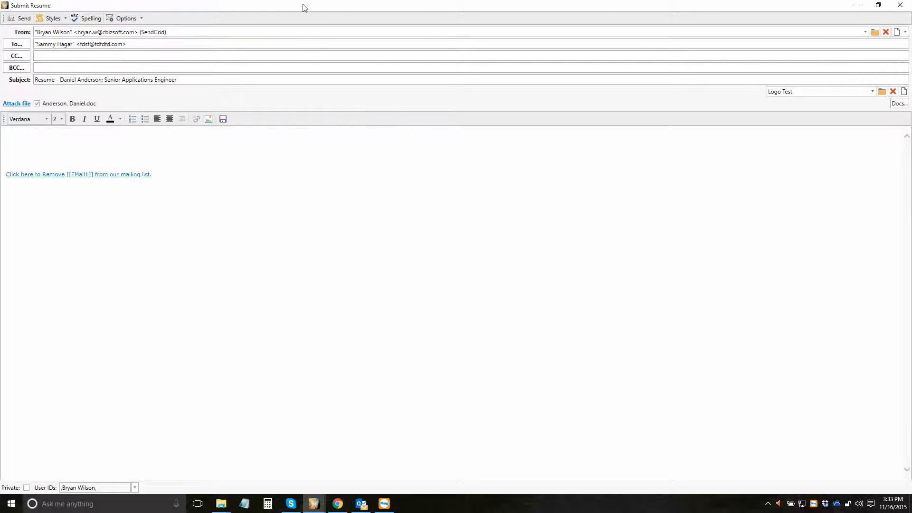
- Apply the sender's default signature template to the resume email and shrink its window to reveal the candidate list
{"action": "left_click", "coordinate": [58, 43]}
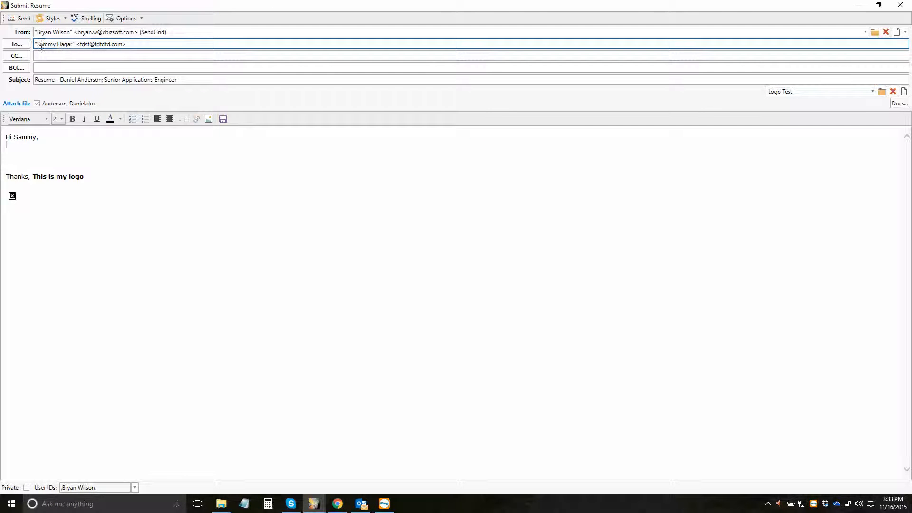
{"action": "left_click", "coordinate": [791, 91]}
{"action": "left_click", "coordinate": [789, 112]}
{"action": "mouse_move", "coordinate": [287, 4]}
{"action": "left_mouse_down"}
{"action": "mouse_move", "coordinate": [321, 27]}
{"action": "mouse_move", "coordinate": [520, 76]}
{"action": "left_mouse_up"}
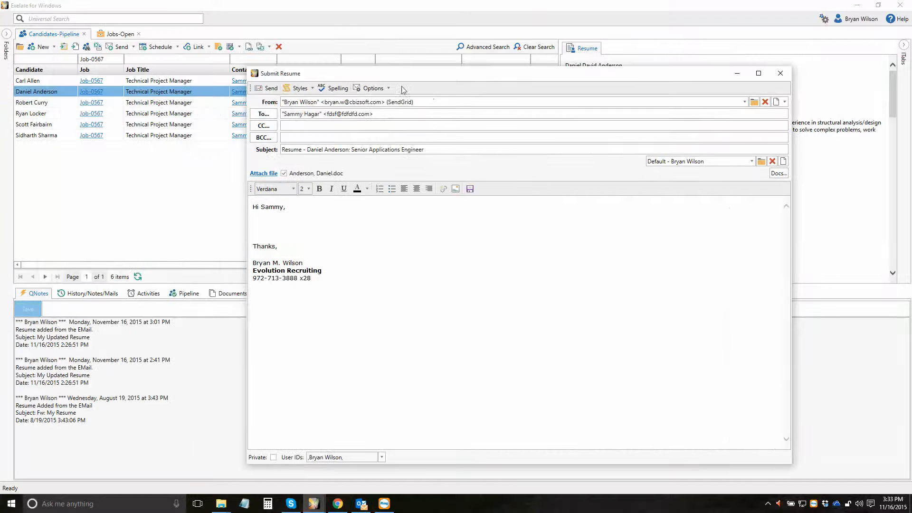
- Write "Please review and let me know if you would like to speak with him." in the email body and send it
{"action": "left_click", "coordinate": [256, 225]}
{"action": "type", "text": "Please review and let me know if you would like to speak with him."}
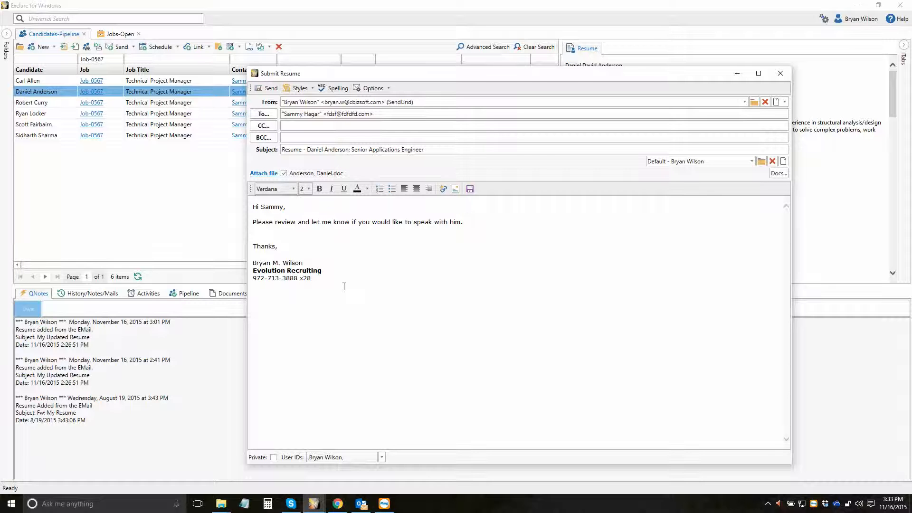
{"action": "left_click", "coordinate": [268, 88]}
{"action": "left_click", "coordinate": [511, 306]}
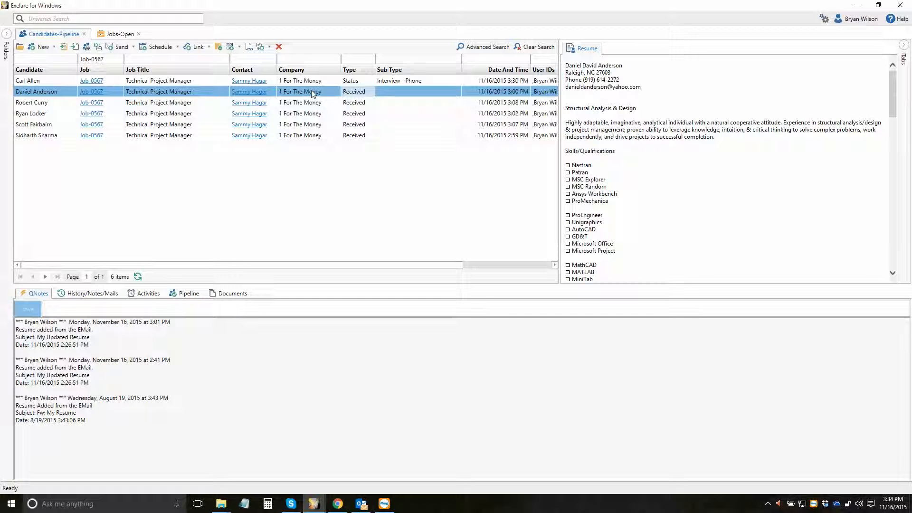
- Refresh the candidate pipeline list and view the second candidate's entry for the emailed submission
{"action": "left_click", "coordinate": [7, 34]}
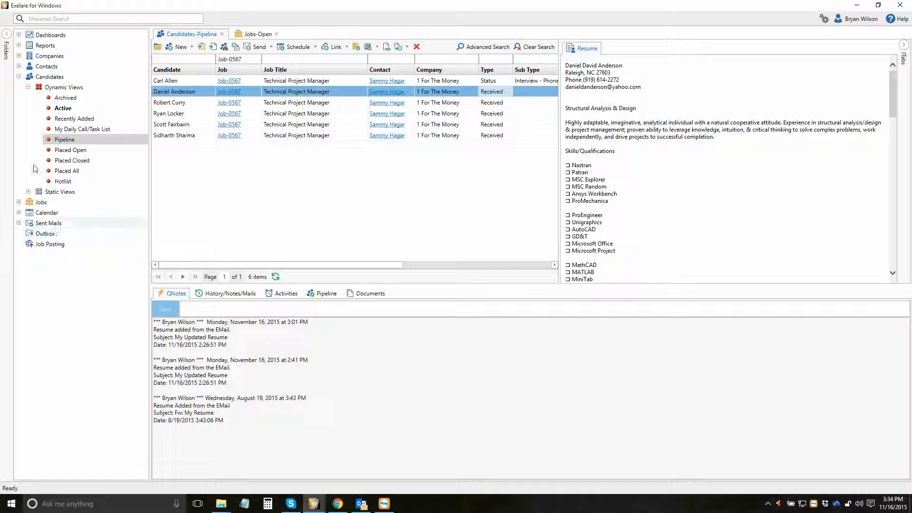
{"action": "left_click", "coordinate": [6, 34]}
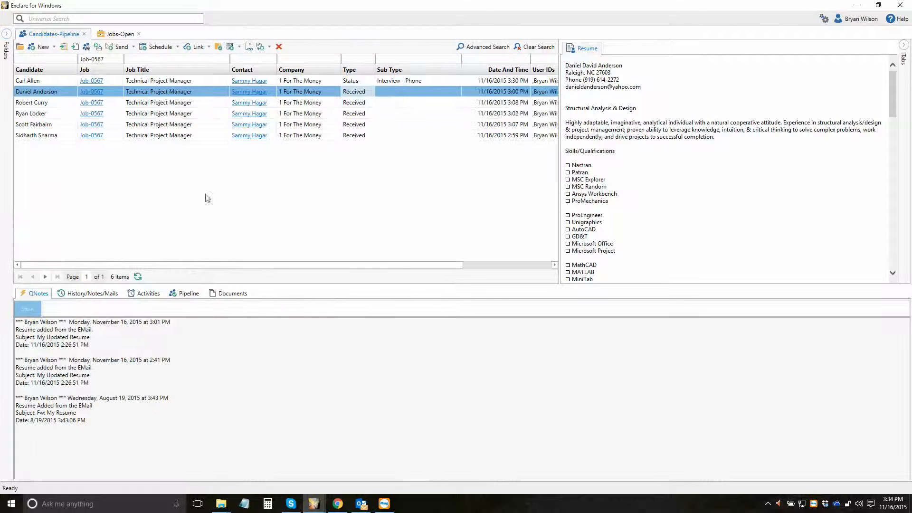
{"action": "left_click", "coordinate": [137, 277]}
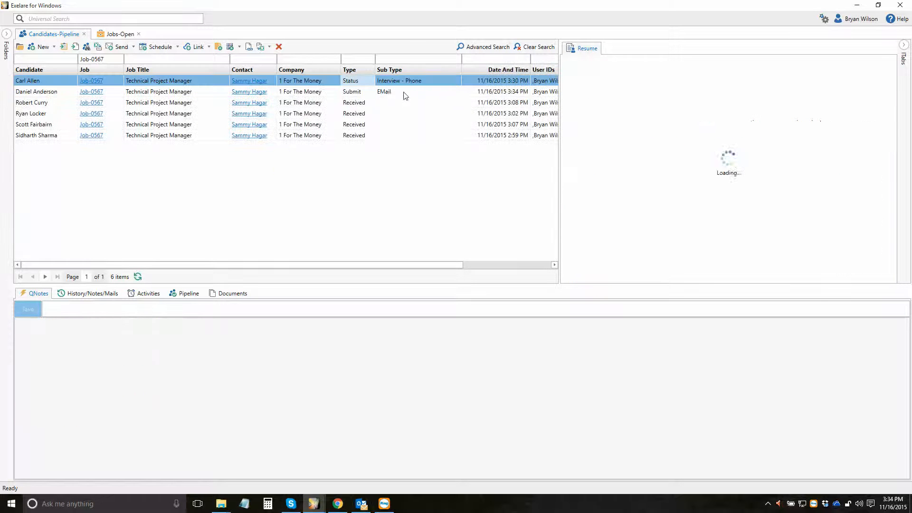
{"action": "left_click", "coordinate": [393, 93]}
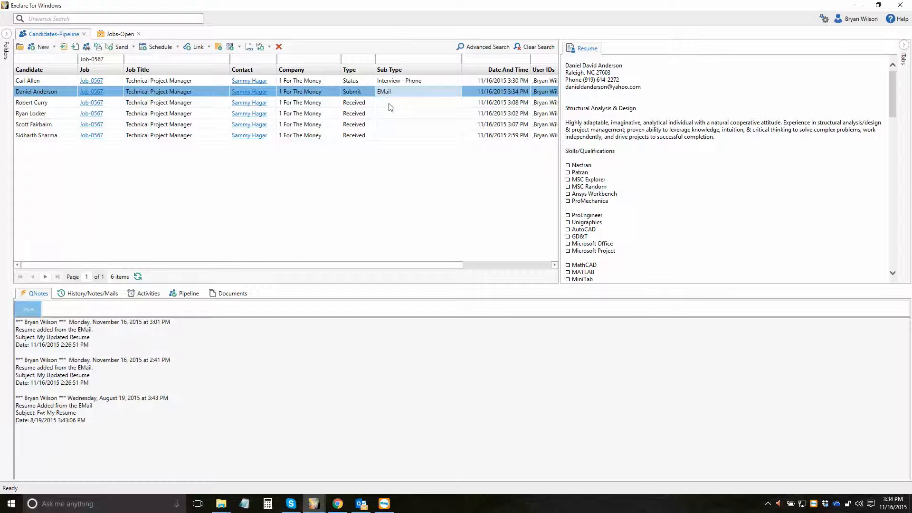
- Create a status entry for the third candidate with the sub-type Rejected-By Recruiter
{"action": "left_click", "coordinate": [390, 105]}
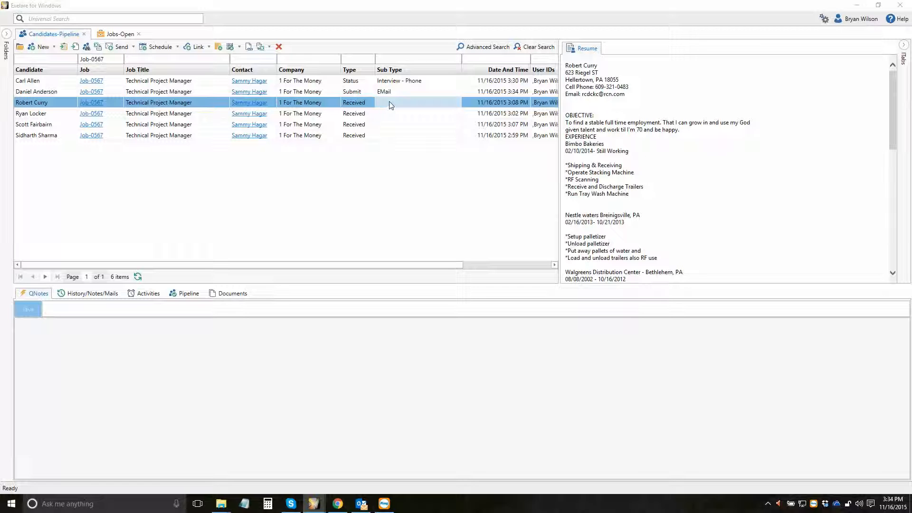
{"action": "right_click", "coordinate": [389, 101]}
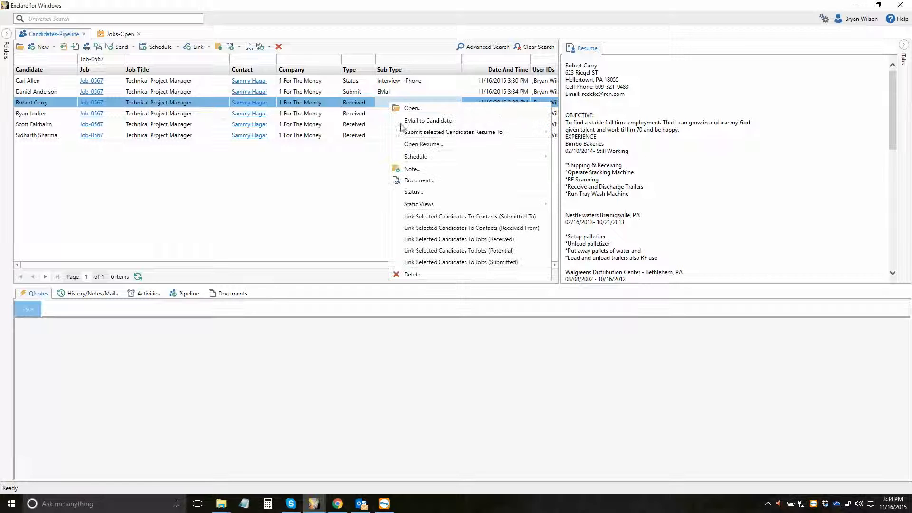
{"action": "left_click", "coordinate": [430, 192]}
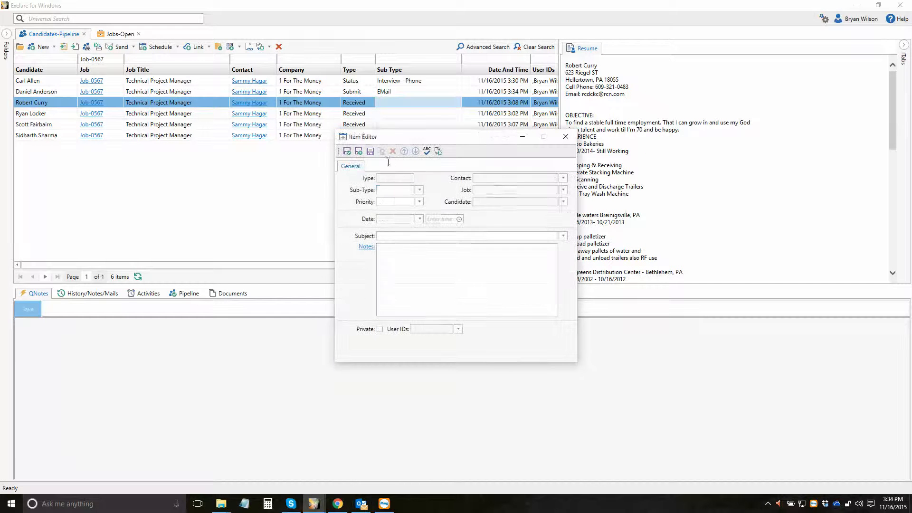
{"action": "left_click", "coordinate": [421, 191]}
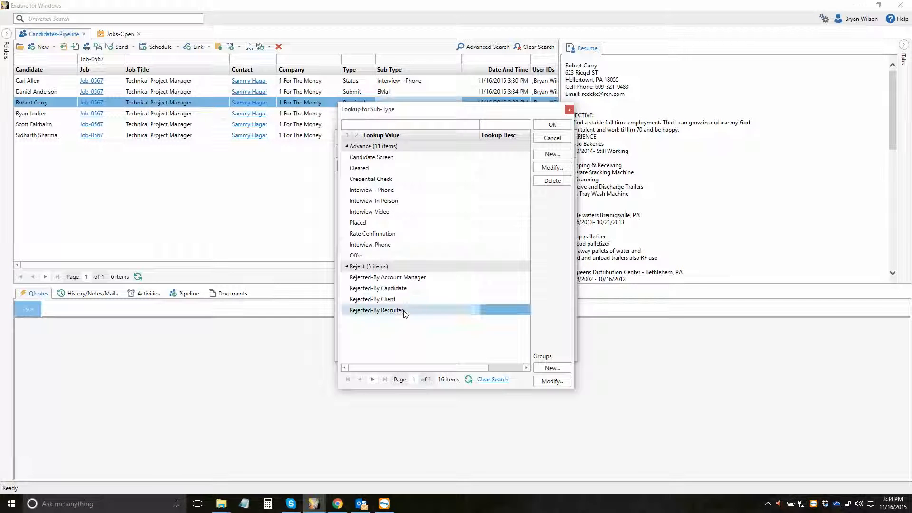
{"action": "double_click", "coordinate": [404, 311]}
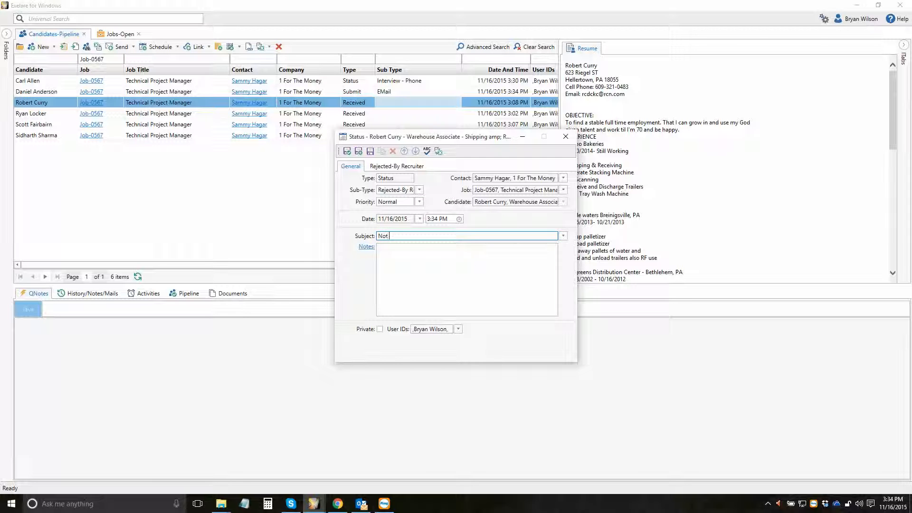
- Give the rejection the subject "Not enough experience" and a time-stamped note of filler text, save it, and refresh the pipeline list
{"action": "type", "text": "Not enough experience"}
{"action": "left_click", "coordinate": [366, 247]}
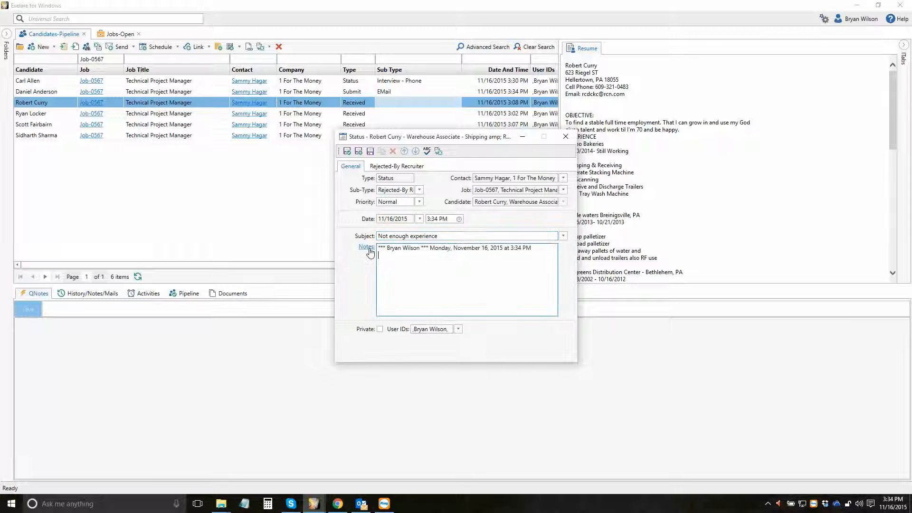
{"action": "type", "text": "jlkj fdjsklj lkfjsdl kajfldskj lksj lkfjdsl fjlsdka jflskdj flkdsj lkfs"}
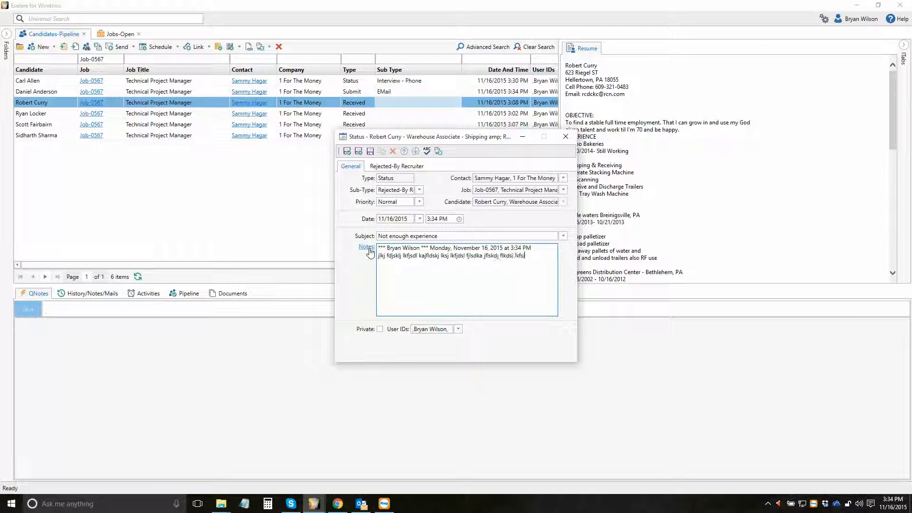
{"action": "type", "text": "jda lkfjdlka jflkdsaj lkfsdj alkfjdslkaj lkfsdj.  jfkldjs lfkjsdlk ljfdskl lkfsdjlkj flksdjlkj lkfjdslk fjsd."}
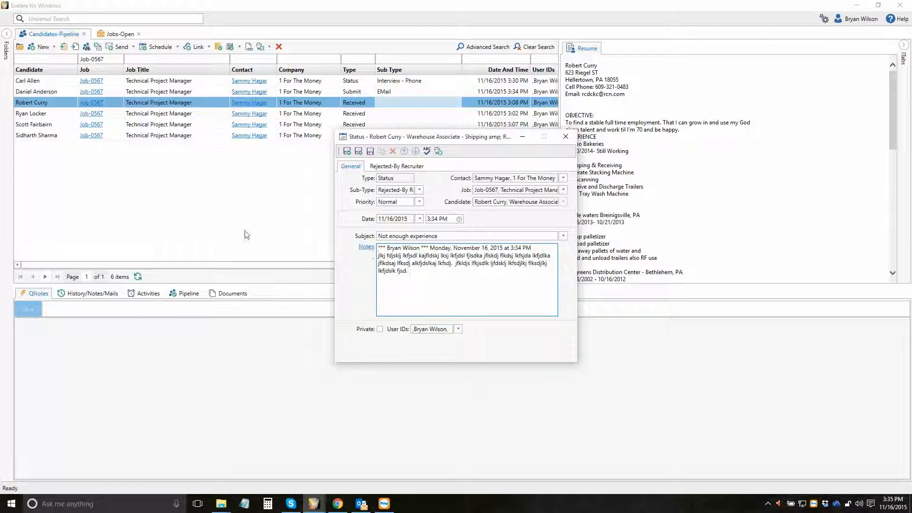
{"action": "left_click", "coordinate": [138, 277]}
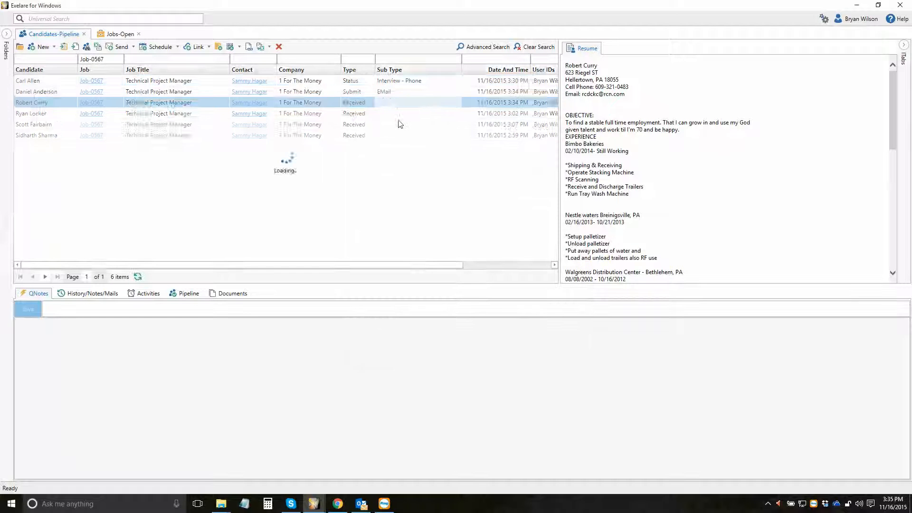
{"action": "left_click", "coordinate": [399, 103]}
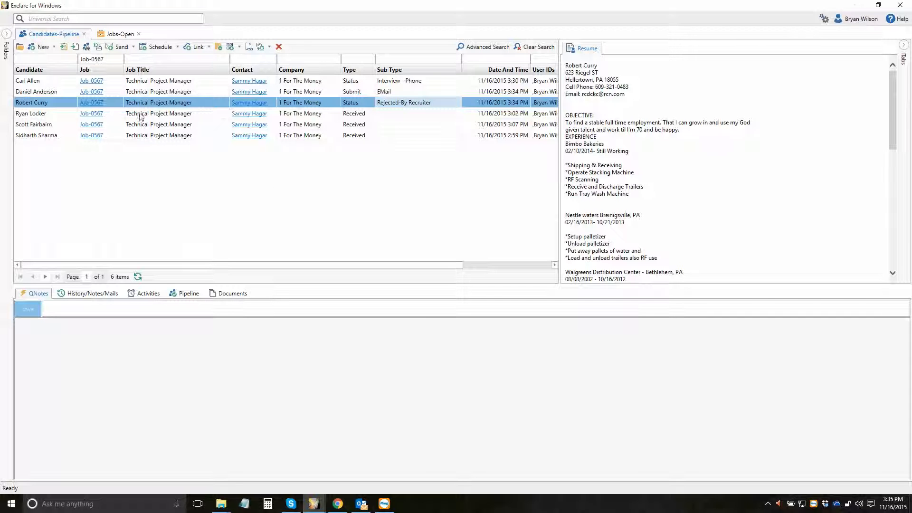
- Check the first three candidates' status and submission entries in the open job's own pipeline
{"action": "left_click", "coordinate": [118, 35]}
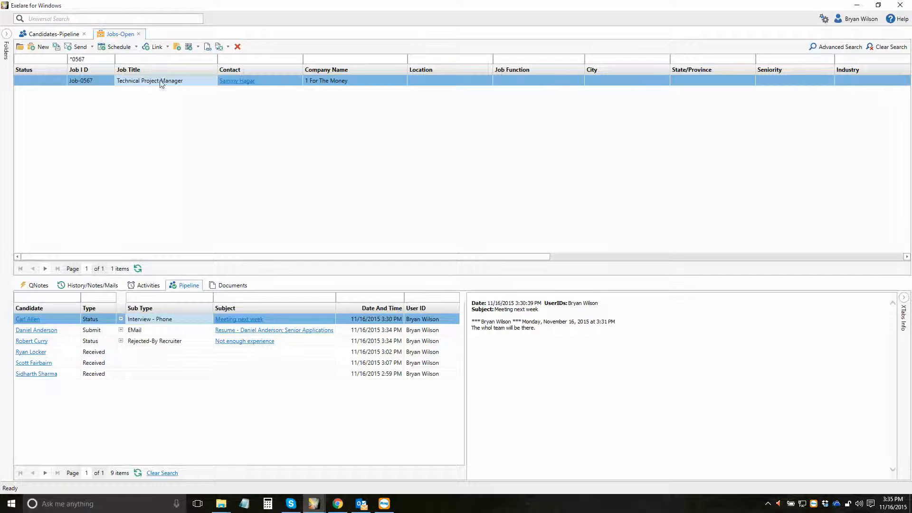
{"action": "left_click", "coordinate": [169, 342]}
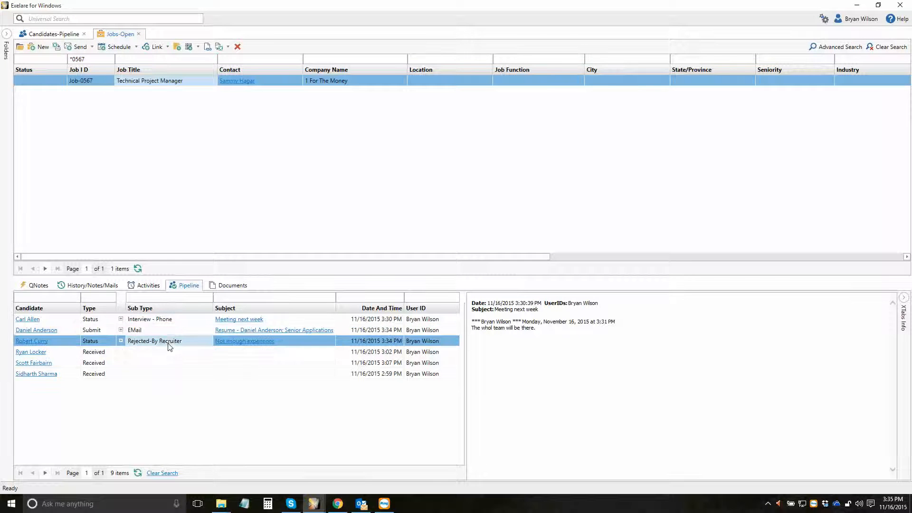
{"action": "left_click", "coordinate": [169, 330]}
{"action": "left_click", "coordinate": [170, 321]}
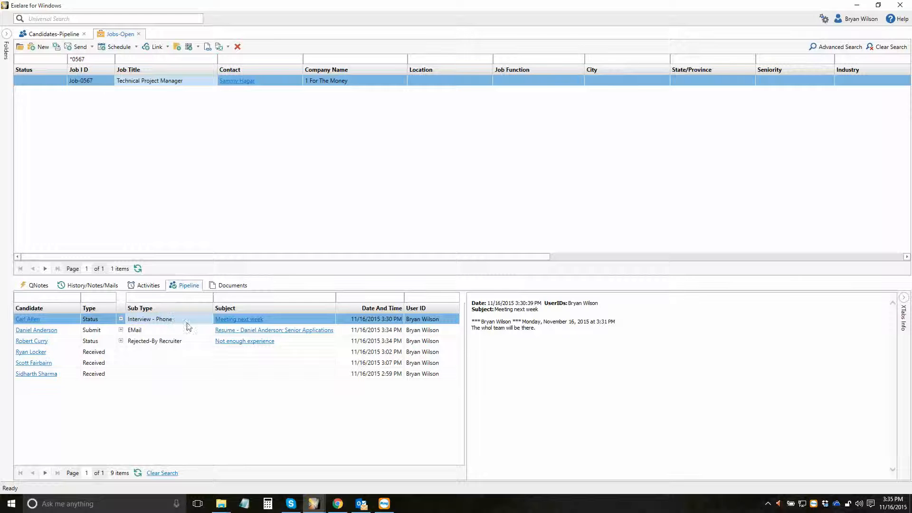
- Return to the candidate pipeline list and show the rejected candidate's own pipeline history and note
{"action": "left_click", "coordinate": [55, 33]}
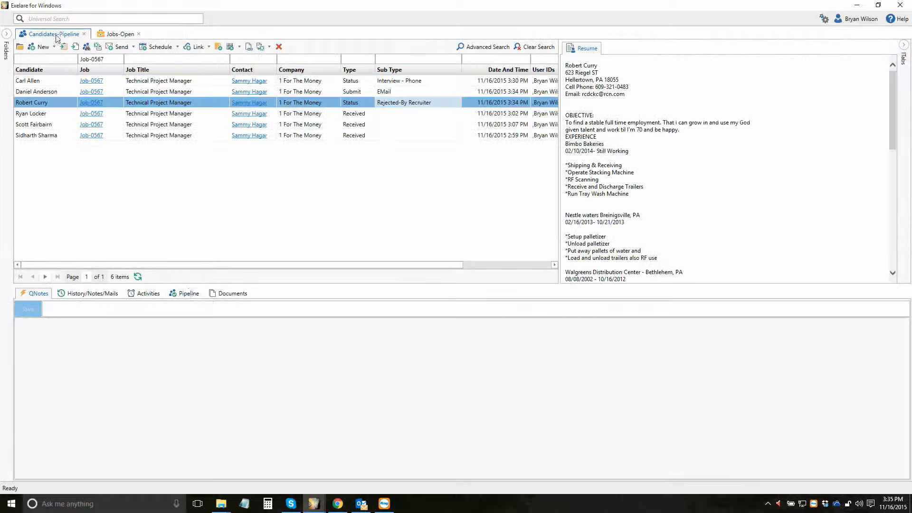
{"action": "left_click", "coordinate": [189, 294]}
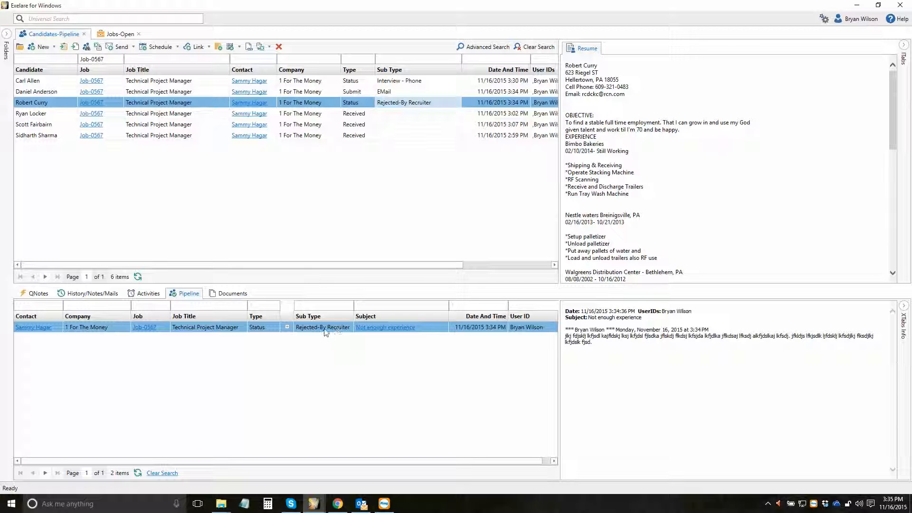
{"action": "left_click", "coordinate": [7, 34]}
{"action": "left_click", "coordinate": [7, 34]}
- Open the contact linked to Job-0567 and review several candidates' entries in that contact's pipeline
{"action": "left_click", "coordinate": [257, 107]}
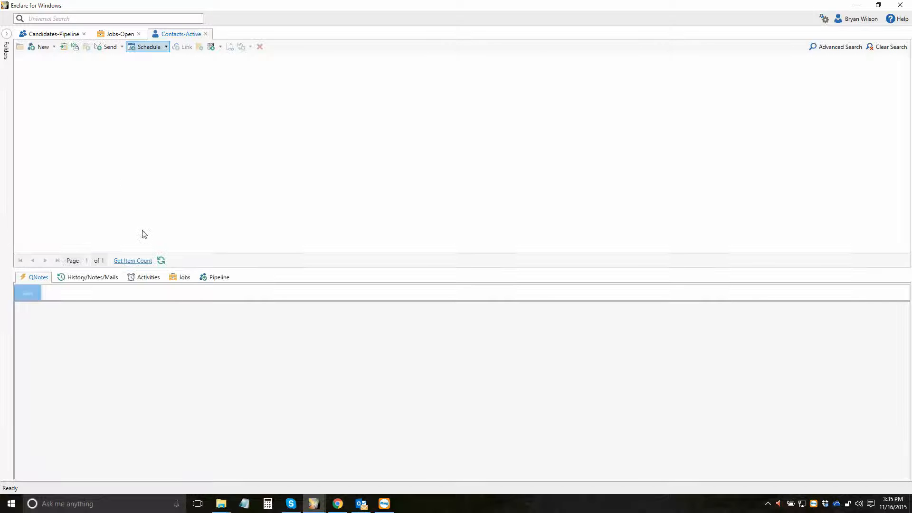
{"action": "left_click", "coordinate": [220, 280]}
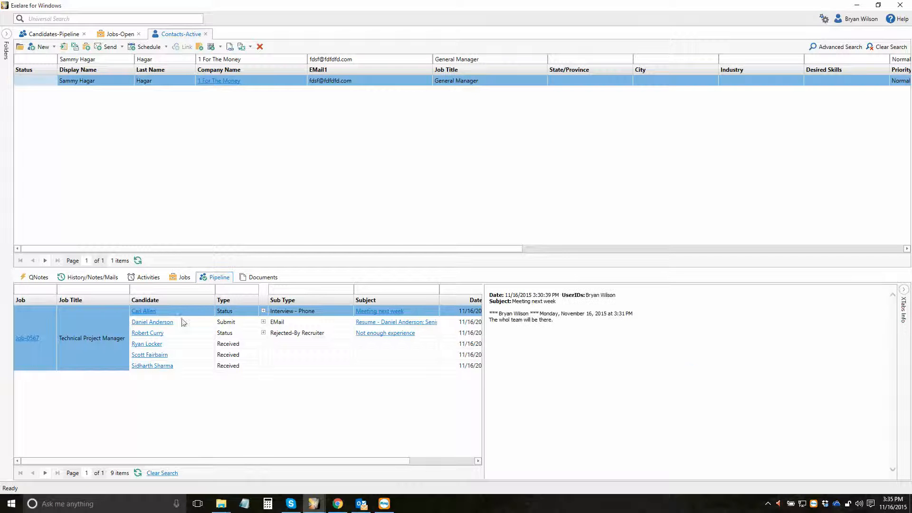
{"action": "left_click", "coordinate": [240, 344]}
{"action": "left_click", "coordinate": [241, 366]}
{"action": "left_click", "coordinate": [241, 332]}
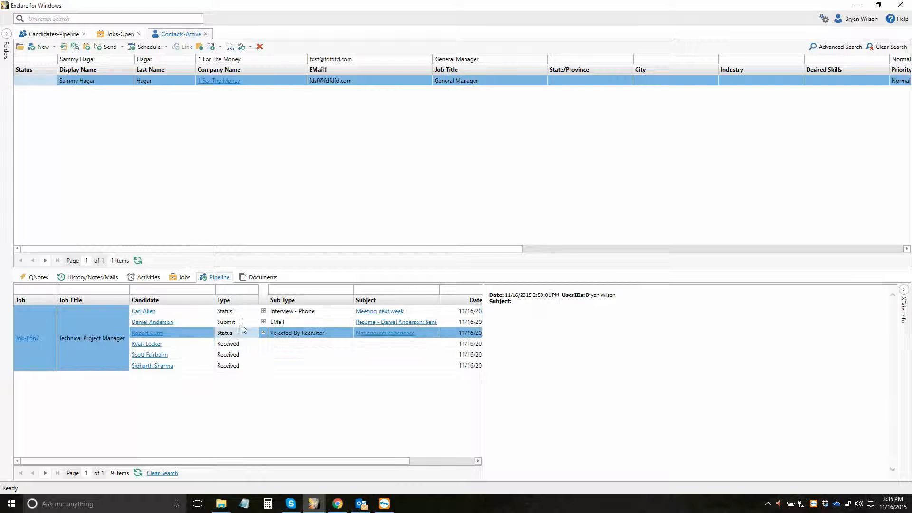
{"action": "left_click", "coordinate": [242, 311]}
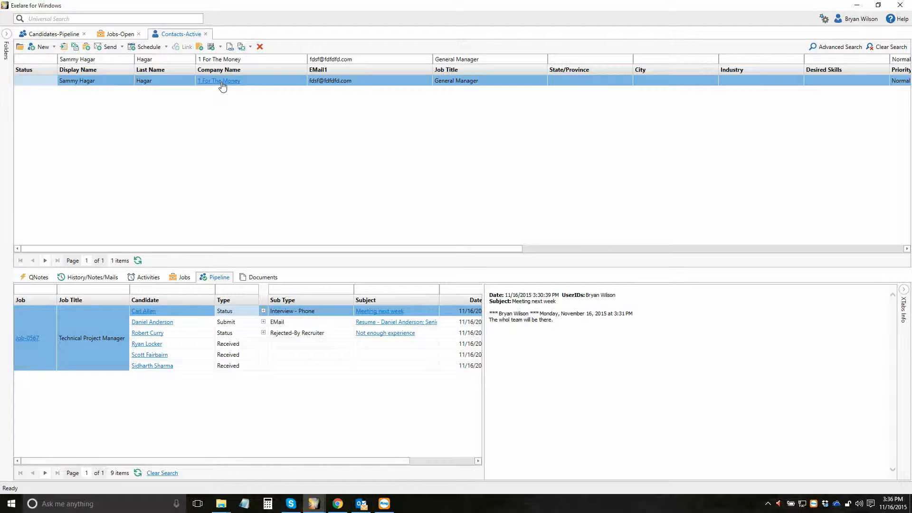
- Open the contact's company, 1 For The Money, and show its pipeline
{"action": "left_click", "coordinate": [221, 82]}
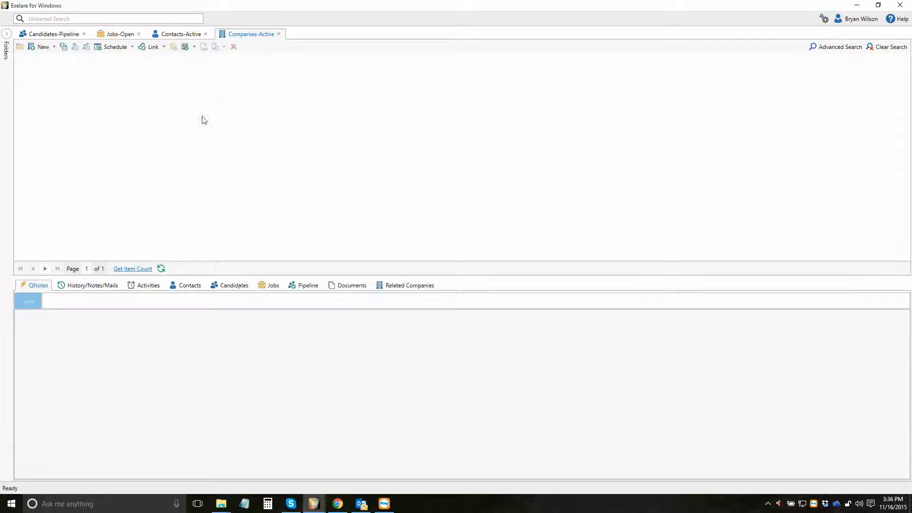
{"action": "left_click", "coordinate": [308, 285]}
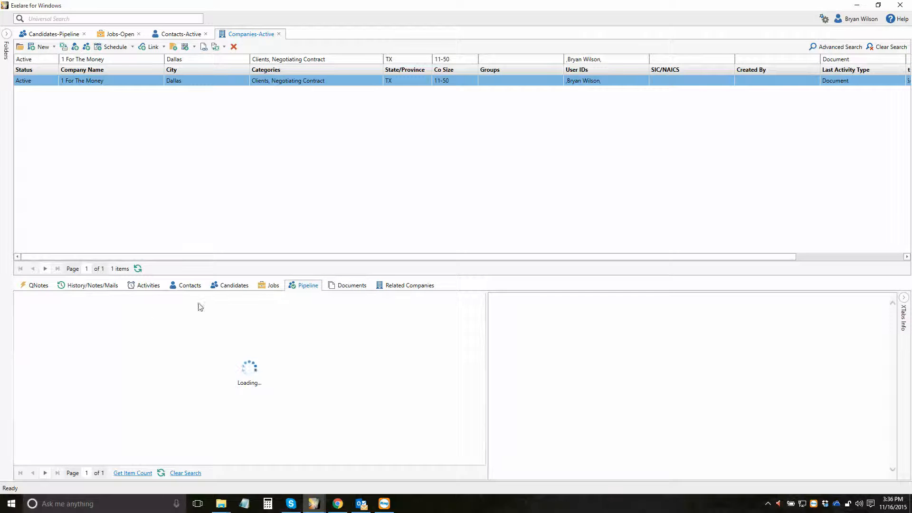
- Filter the company's pipeline by the Job-0567 contact's name and review several of the listed candidates' entries
{"action": "left_click", "coordinate": [61, 300]}
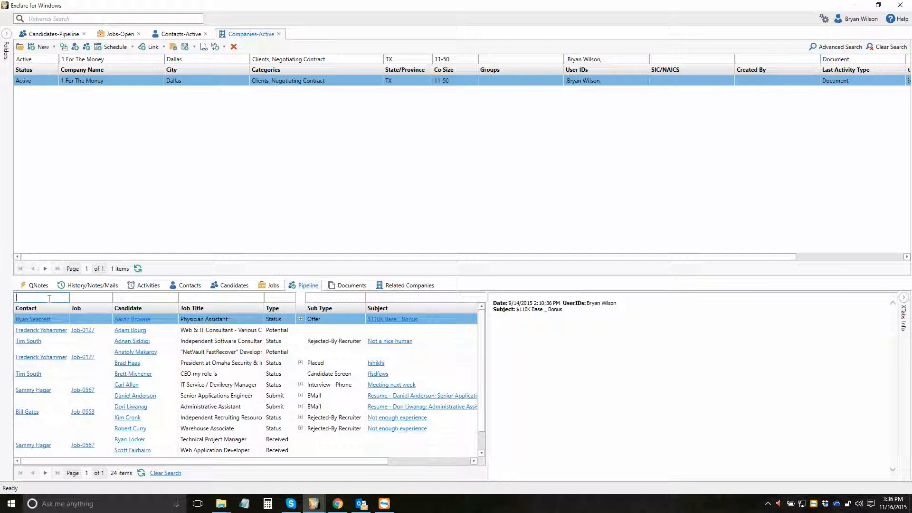
{"action": "type", "text": "sammy h"}
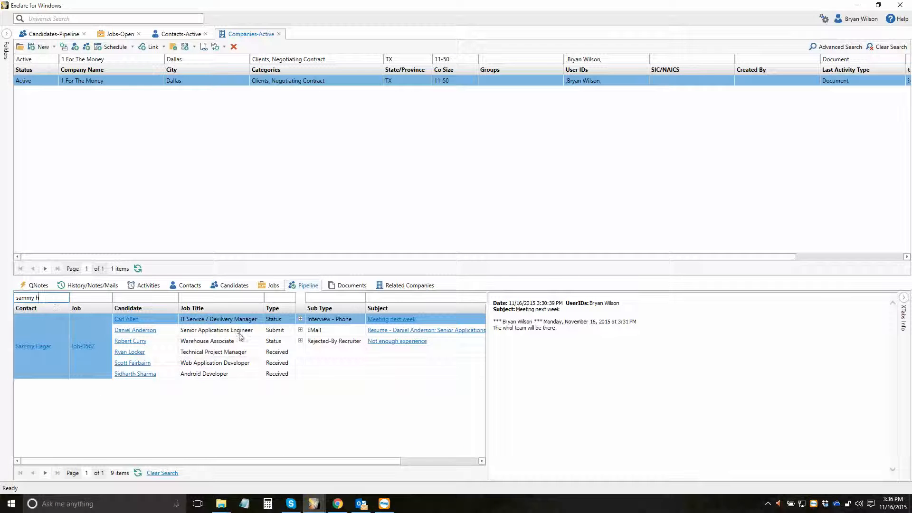
{"action": "left_click", "coordinate": [239, 331]}
{"action": "left_click", "coordinate": [240, 352]}
{"action": "left_click", "coordinate": [240, 374]}
{"action": "left_click", "coordinate": [241, 320]}
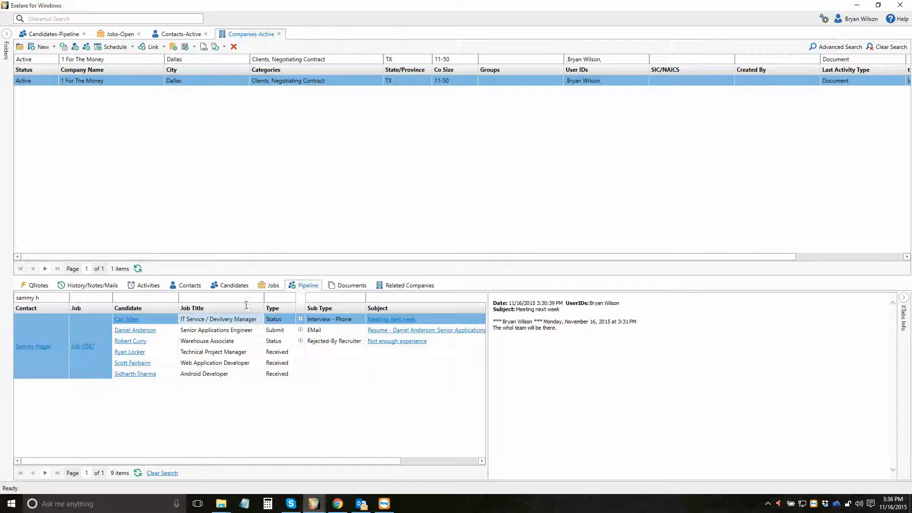
- Examine the sub-type choices for a new status on the Technical Project Manager candidate and discard the status without saving
{"action": "left_click", "coordinate": [313, 350]}
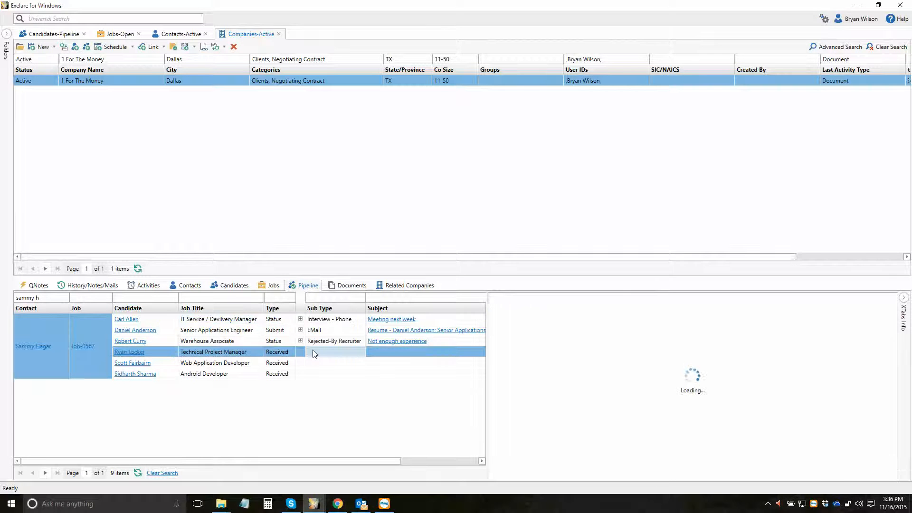
{"action": "right_click", "coordinate": [312, 351]}
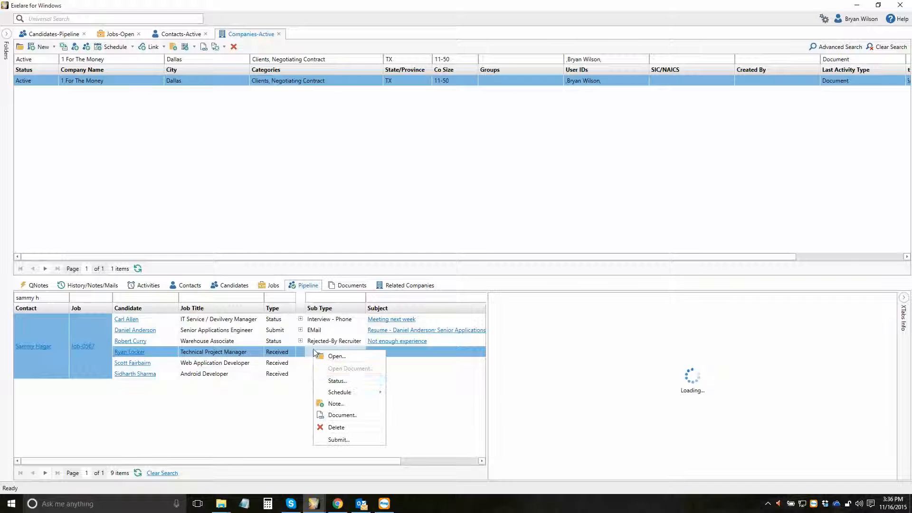
{"action": "left_click", "coordinate": [350, 384]}
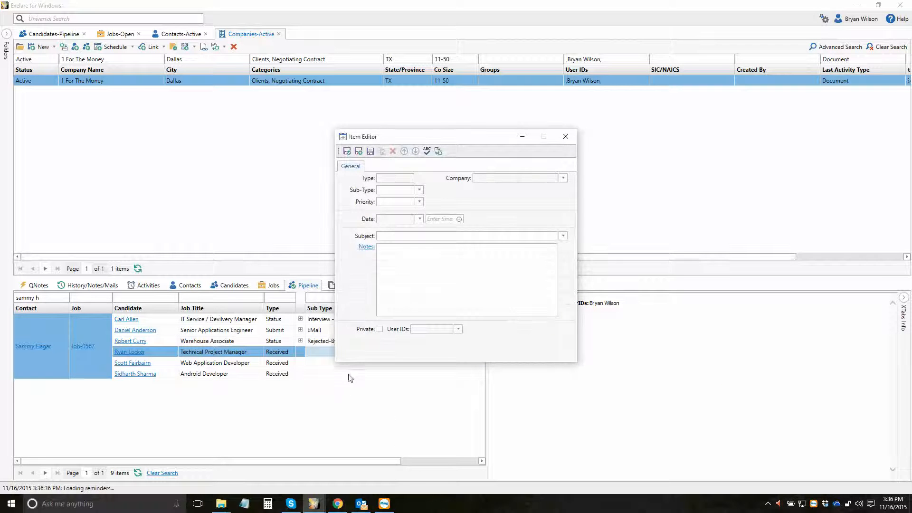
{"action": "left_click", "coordinate": [419, 189]}
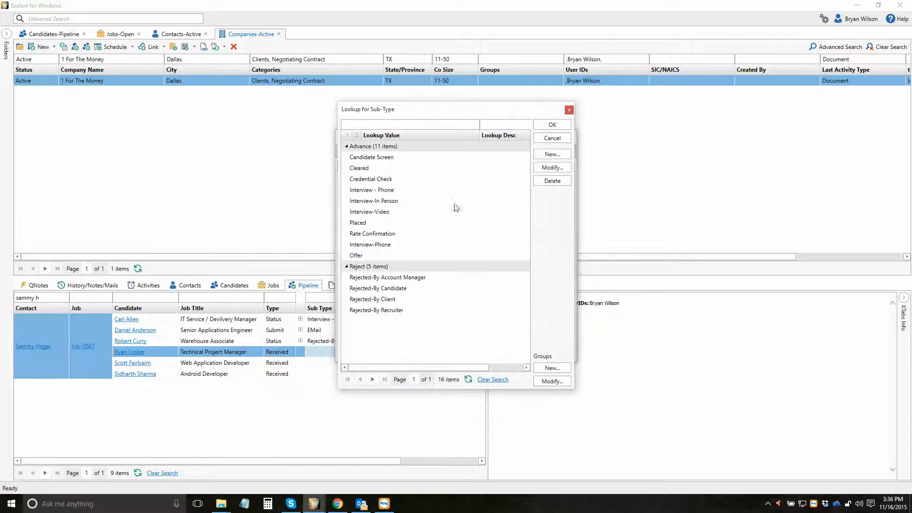
{"action": "left_click", "coordinate": [383, 245]}
{"action": "left_click", "coordinate": [385, 190]}
{"action": "left_click", "coordinate": [384, 169]}
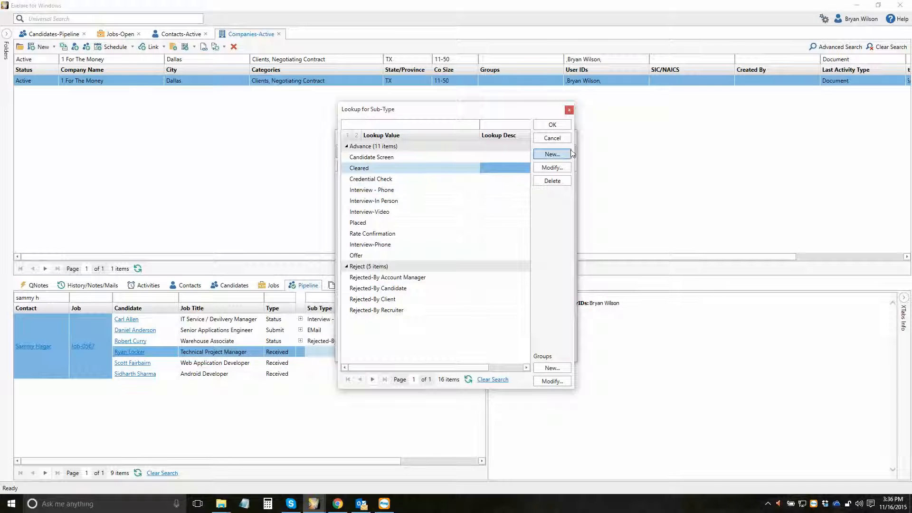
{"action": "left_click", "coordinate": [421, 202]}
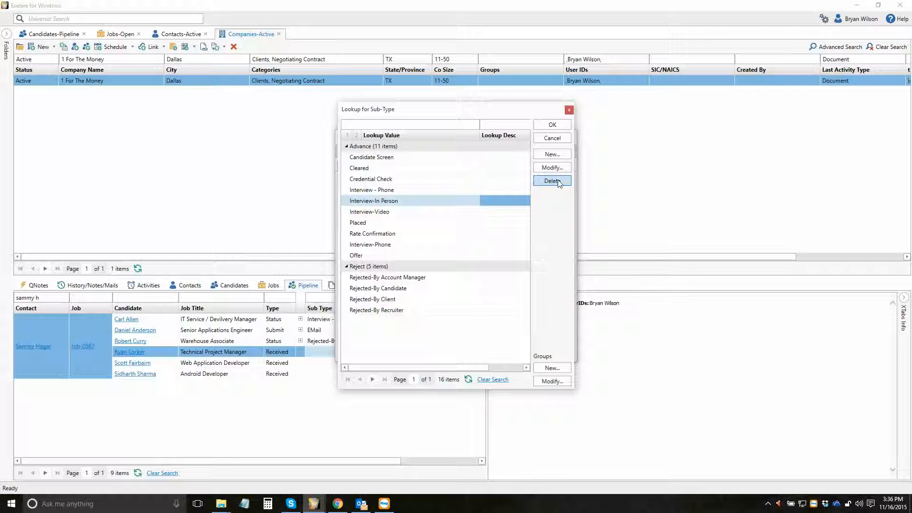
{"action": "left_click", "coordinate": [552, 138]}
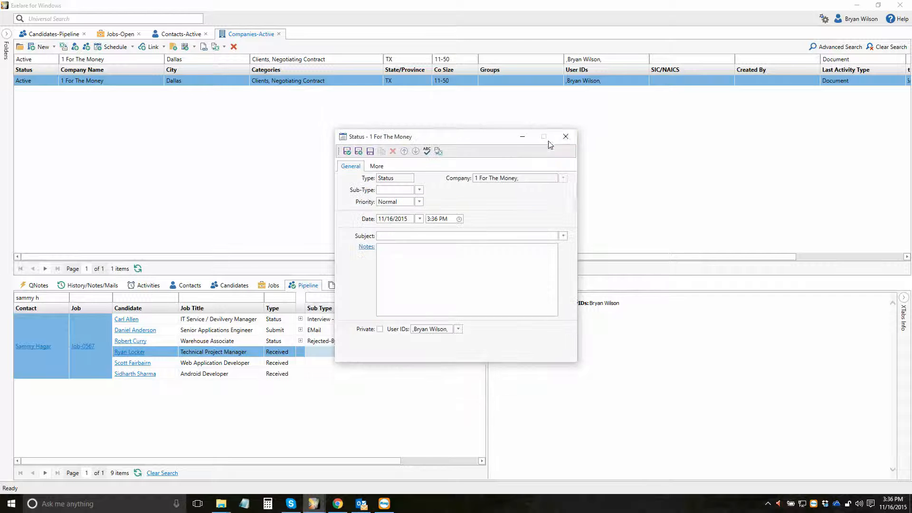
{"action": "left_click", "coordinate": [564, 136]}
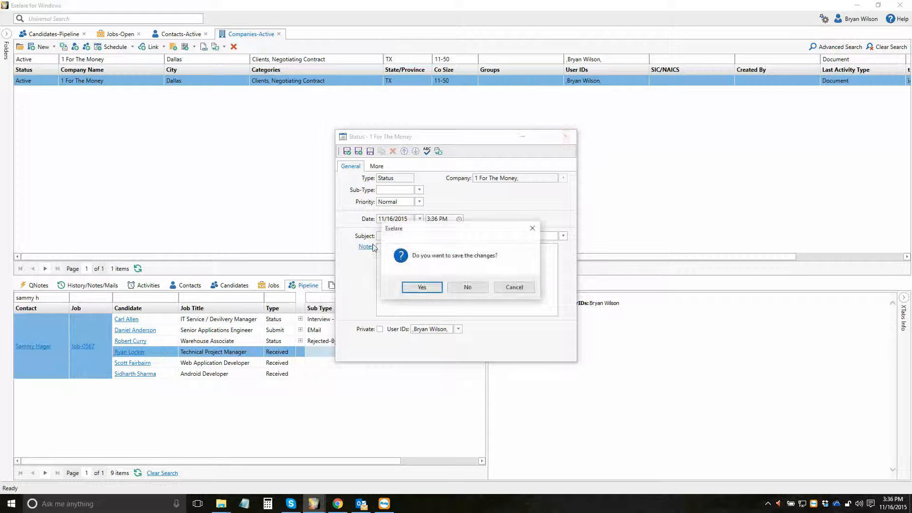
{"action": "left_click", "coordinate": [468, 287]}
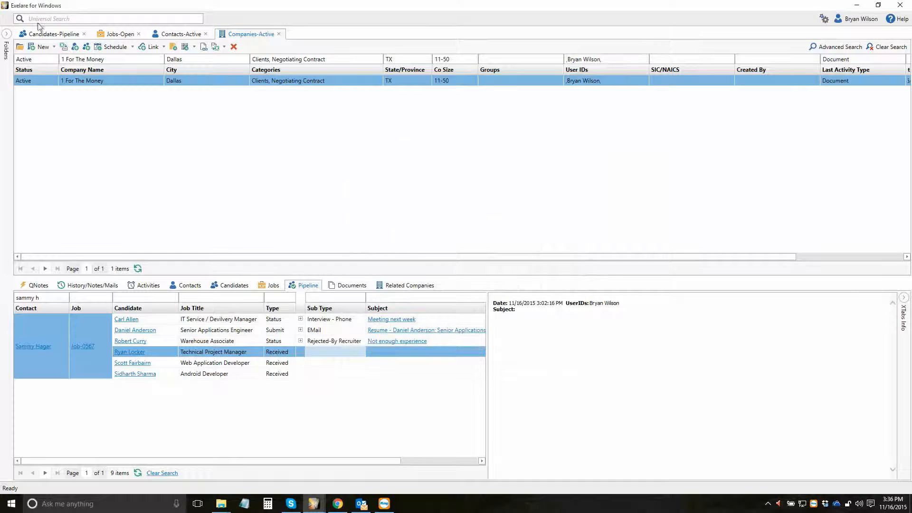
- Open the Home dashboard from the folder tree and collapse the tree to give the dashboard more room
{"action": "left_click", "coordinate": [7, 35]}
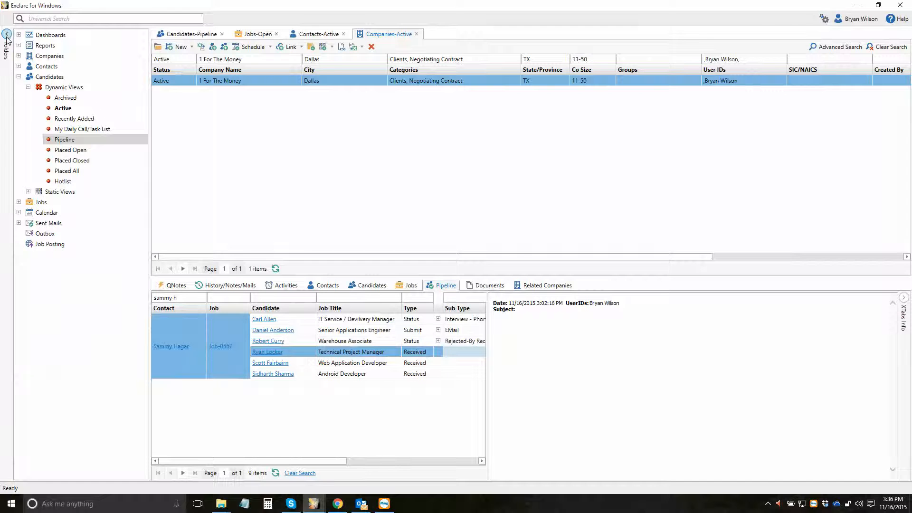
{"action": "left_click", "coordinate": [50, 35]}
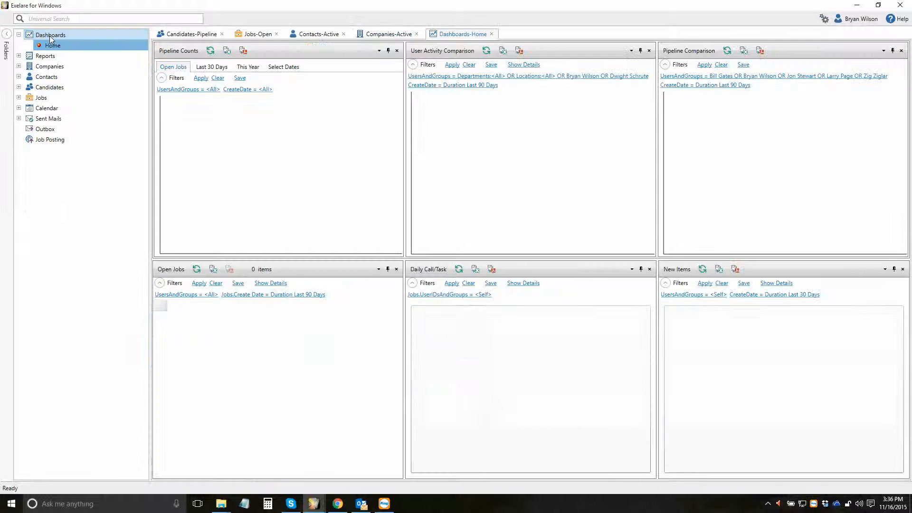
{"action": "left_click", "coordinate": [8, 34]}
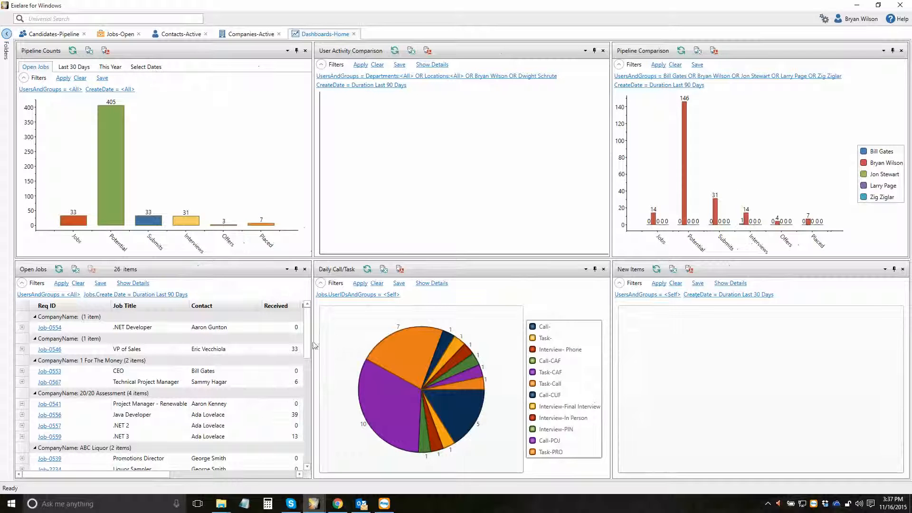
- Widen the Open Jobs panel to fit all its columns, enlarge the Daily Call/Task panel, and review the open jobs list
{"action": "left_click_drag", "start_coordinate": [314, 345], "coordinate": [551, 345]}
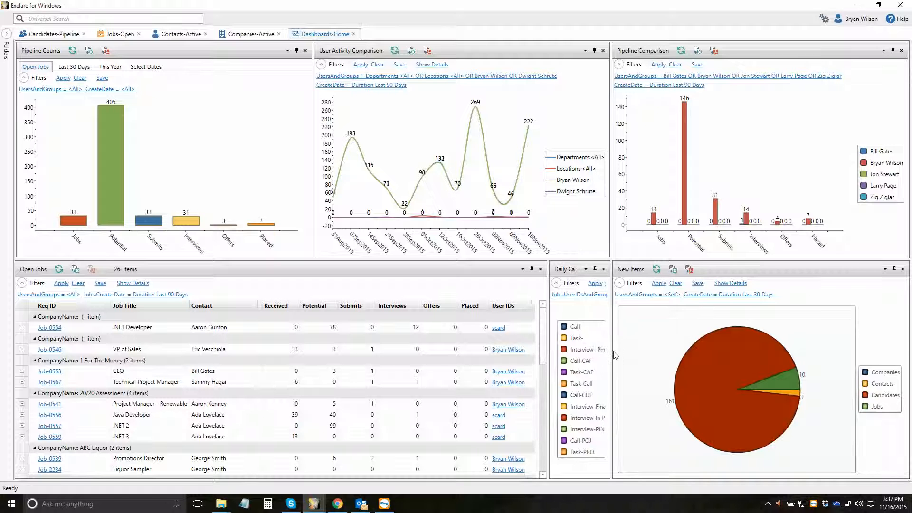
{"action": "left_click_drag", "start_coordinate": [616, 350], "coordinate": [740, 344]}
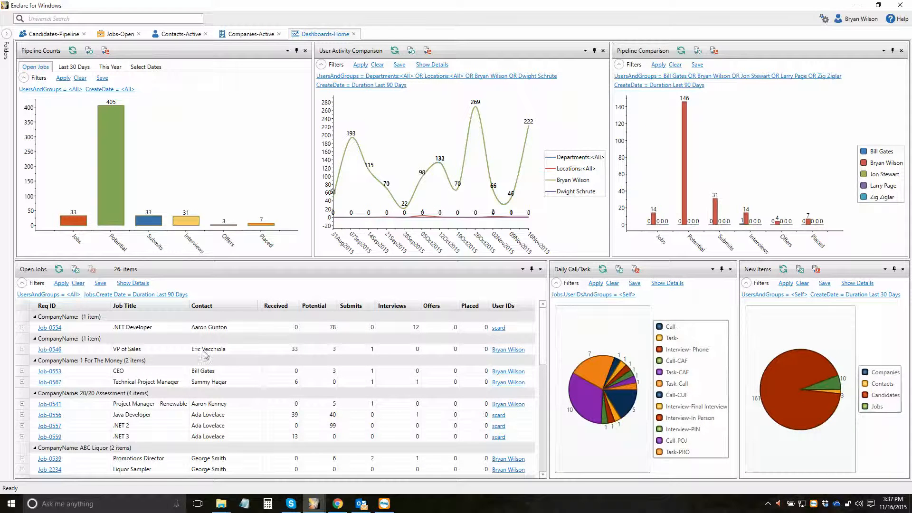
{"action": "scroll", "coordinate": [207, 375], "scroll_direction": "down", "scroll_amount": 6}
{"action": "scroll", "coordinate": [205, 355], "scroll_direction": "down", "scroll_amount": 4}
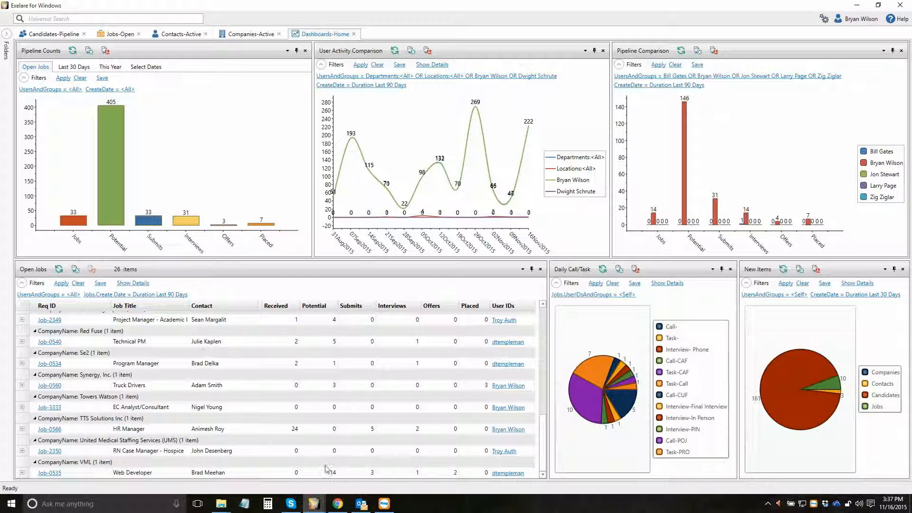
{"action": "mouse_move", "coordinate": [310, 511]}
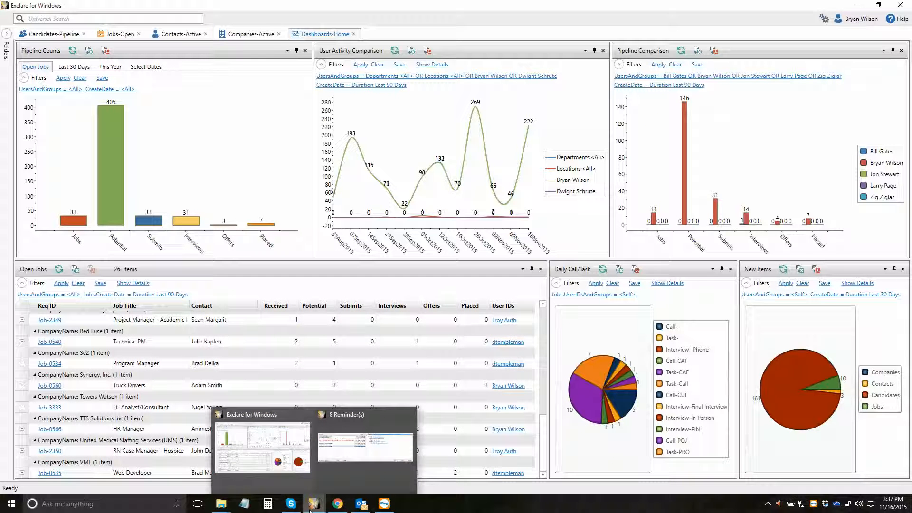